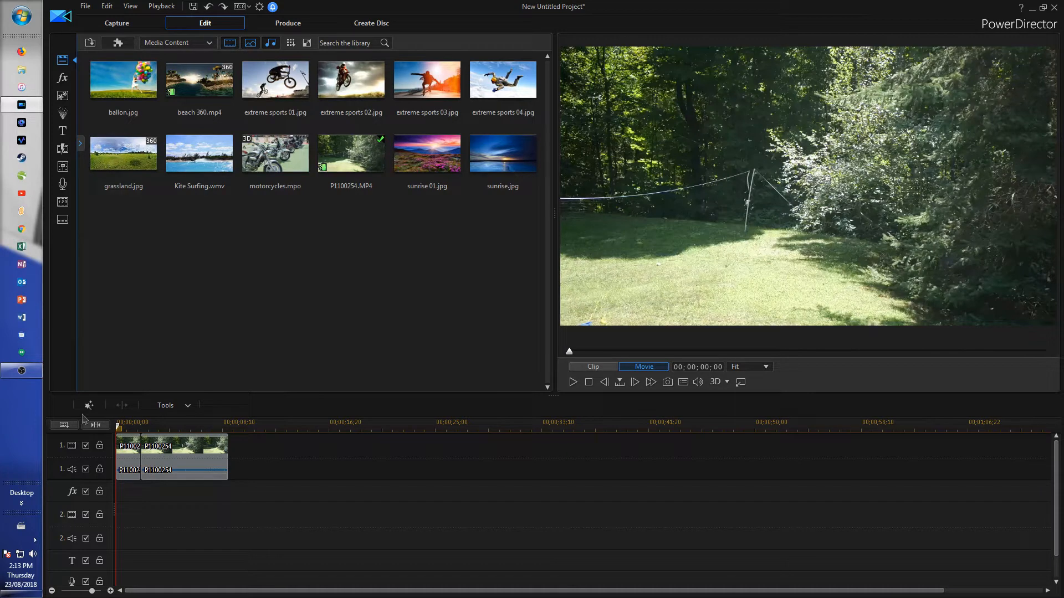
Step: Save the second P1100254 clip's first frame as SnapShot(11).jpg and insert that snapshot between the two timeline clips
left_click(128, 451)
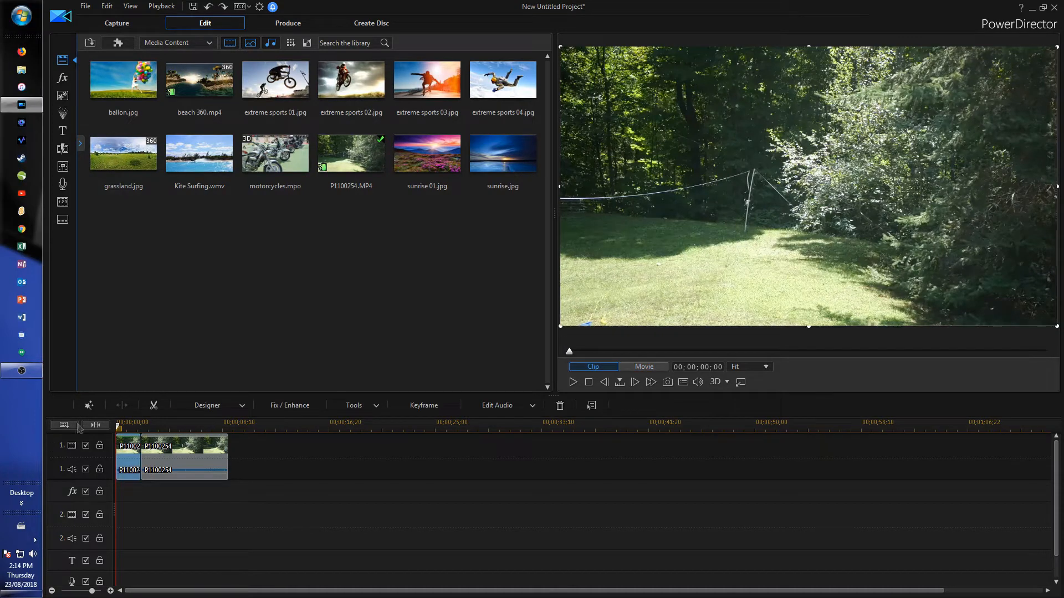
left_click(158, 452)
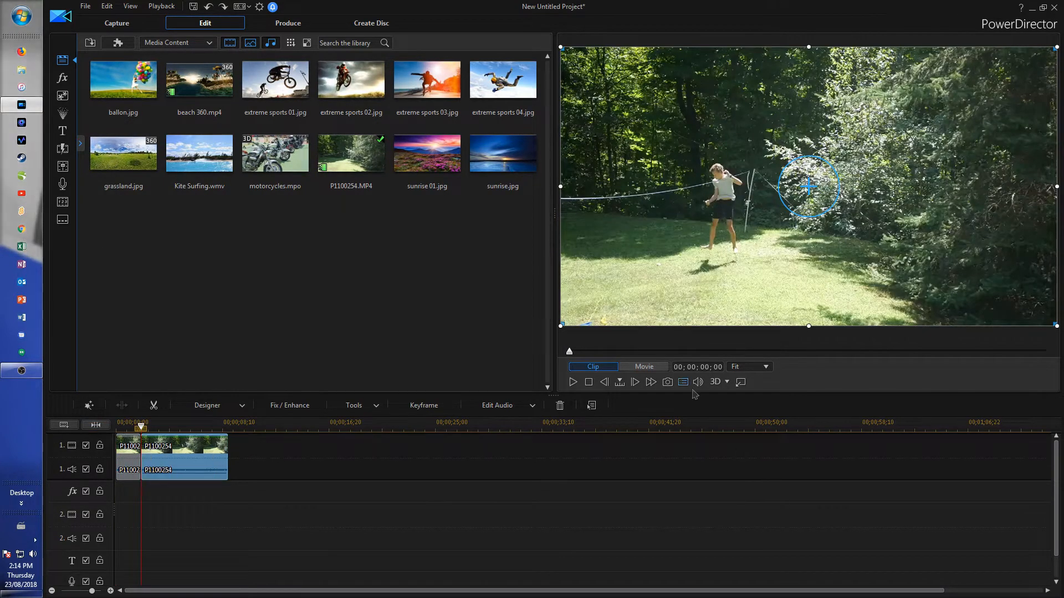
left_click(667, 383)
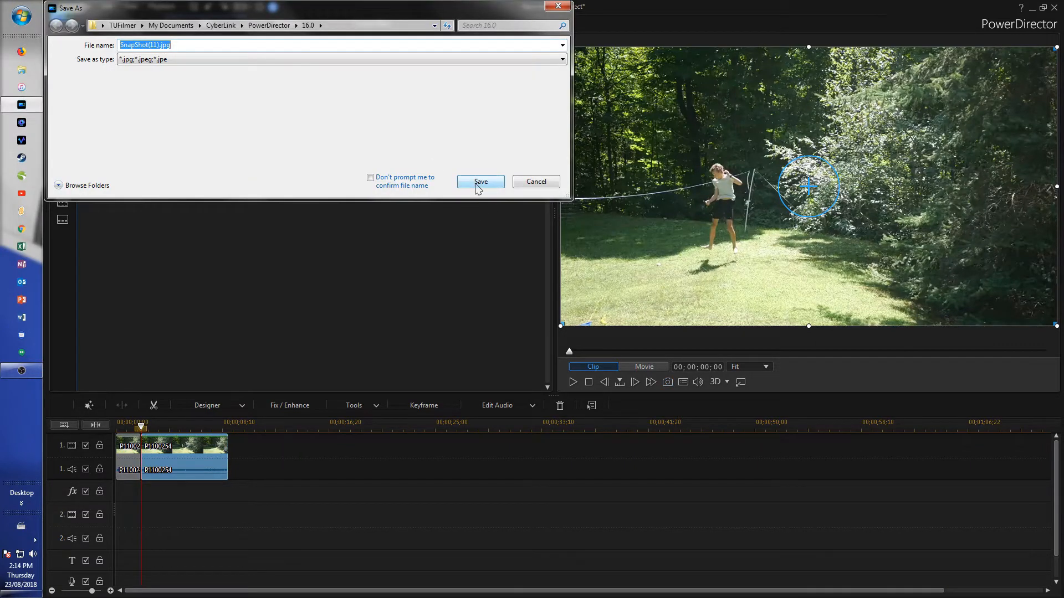
left_click(481, 182)
left_click_drag(415, 150, 143, 454)
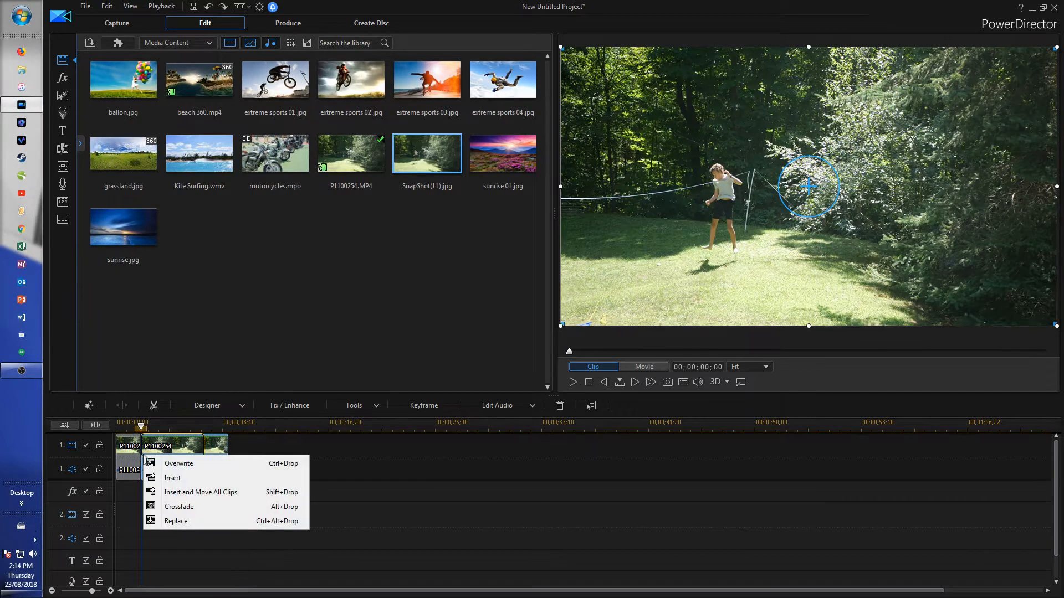
left_click(174, 475)
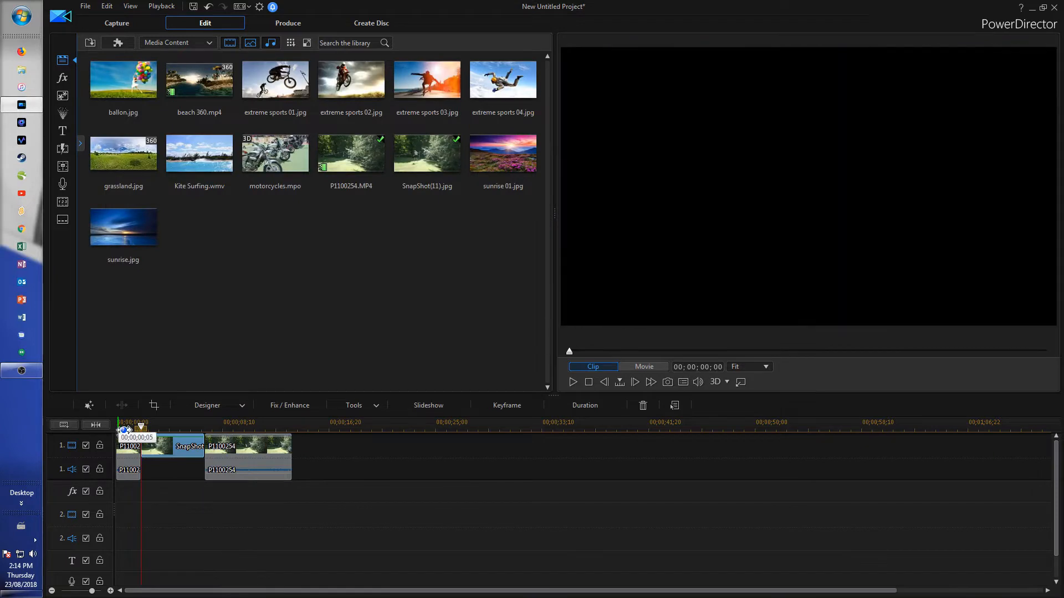
Step: Split the snapshot clip three frames in, cut the remainder and fill the gap, and play across the edit
left_click_drag(124, 427, 180, 512)
left_click_drag(200, 427, 185, 427)
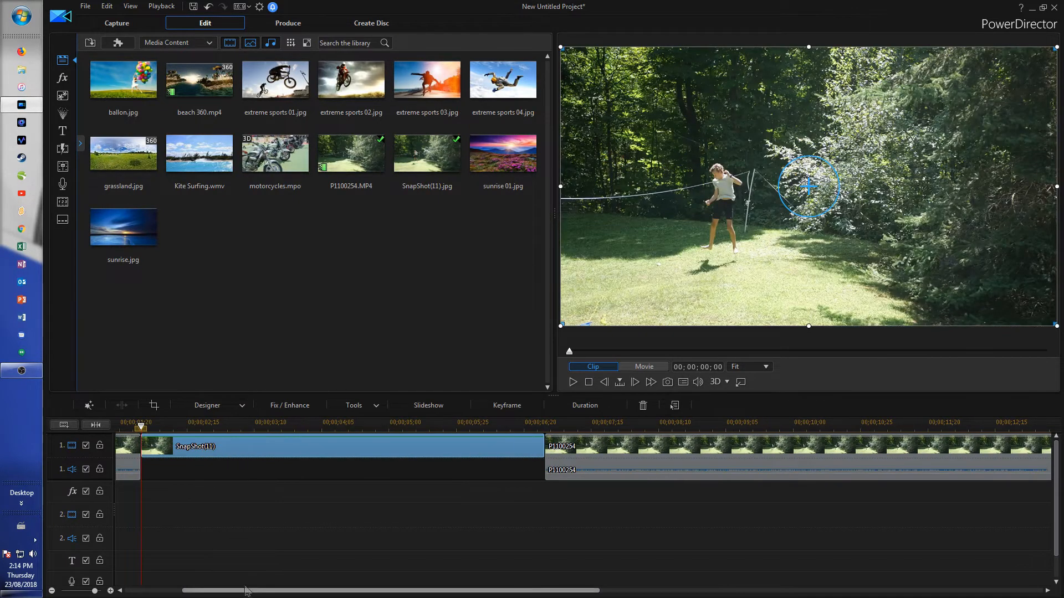
left_click_drag(248, 591, 189, 591)
left_click_drag(674, 448, 671, 448)
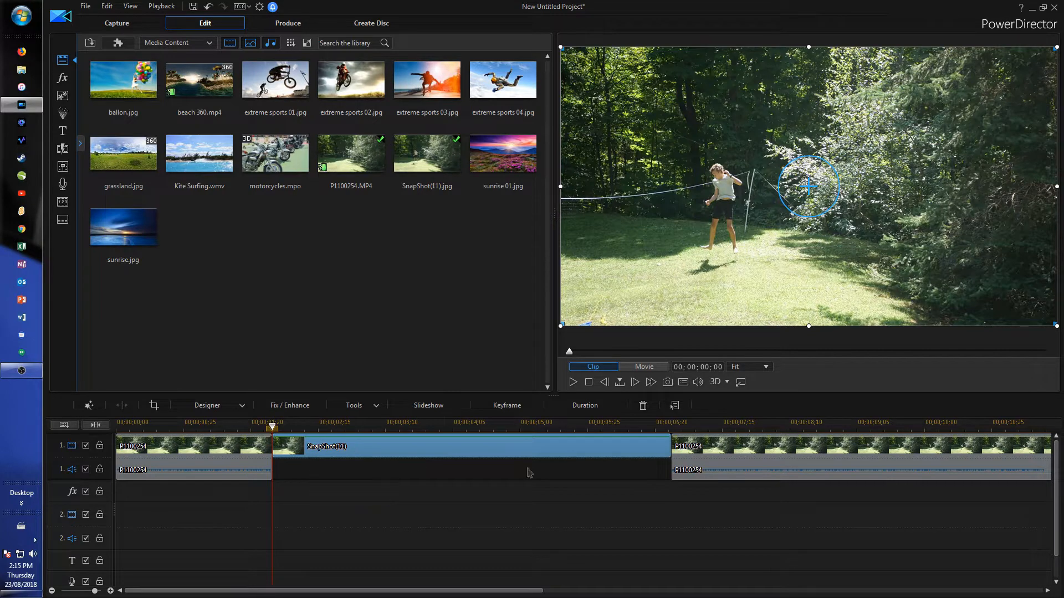
left_click(639, 383)
left_click(638, 383)
left_click(638, 383)
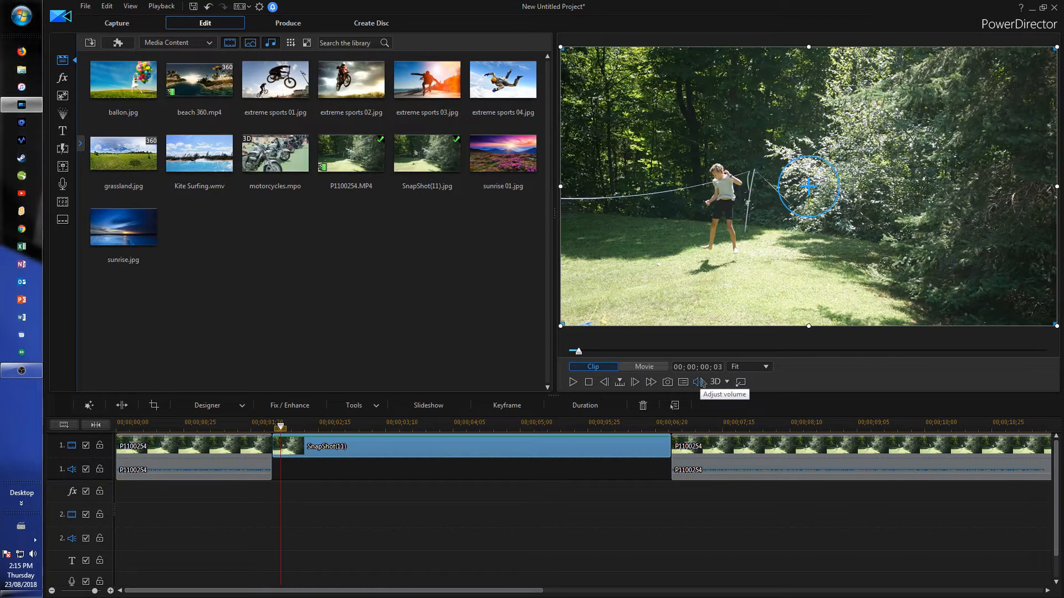
key("ctrl+t")
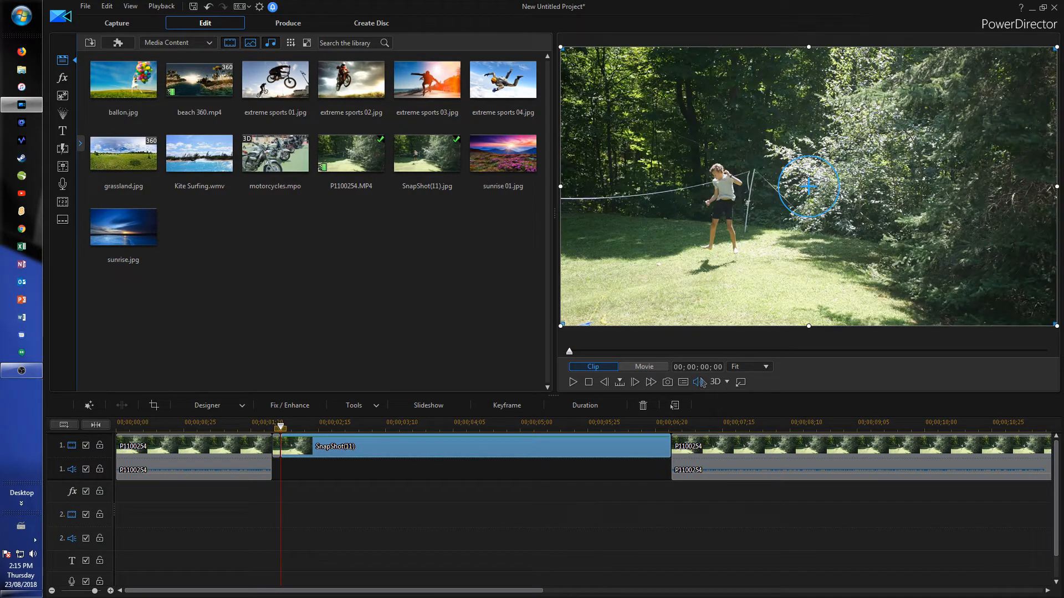
key("Delete")
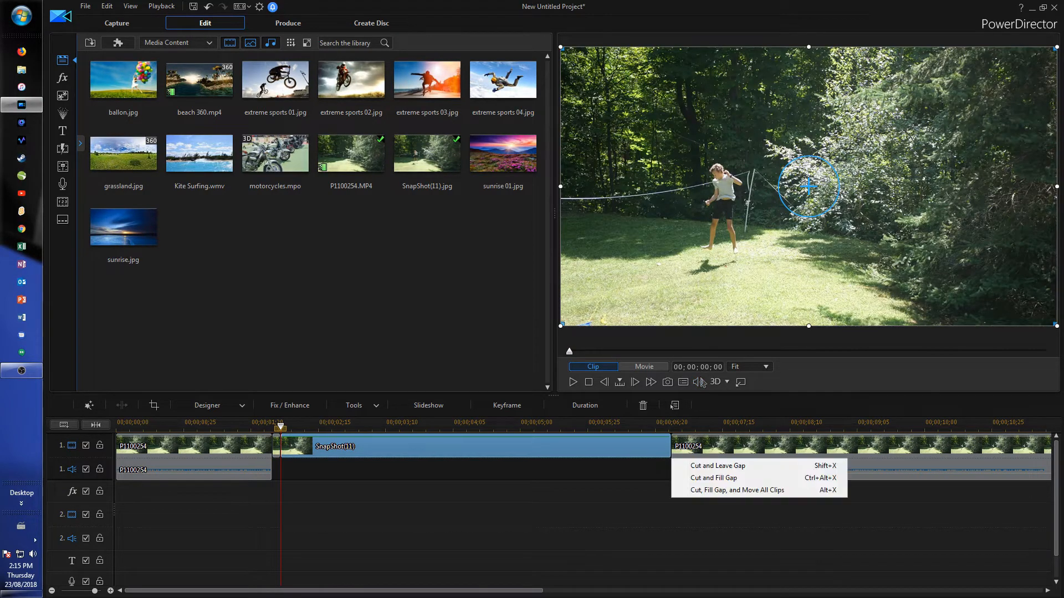
left_click(737, 480)
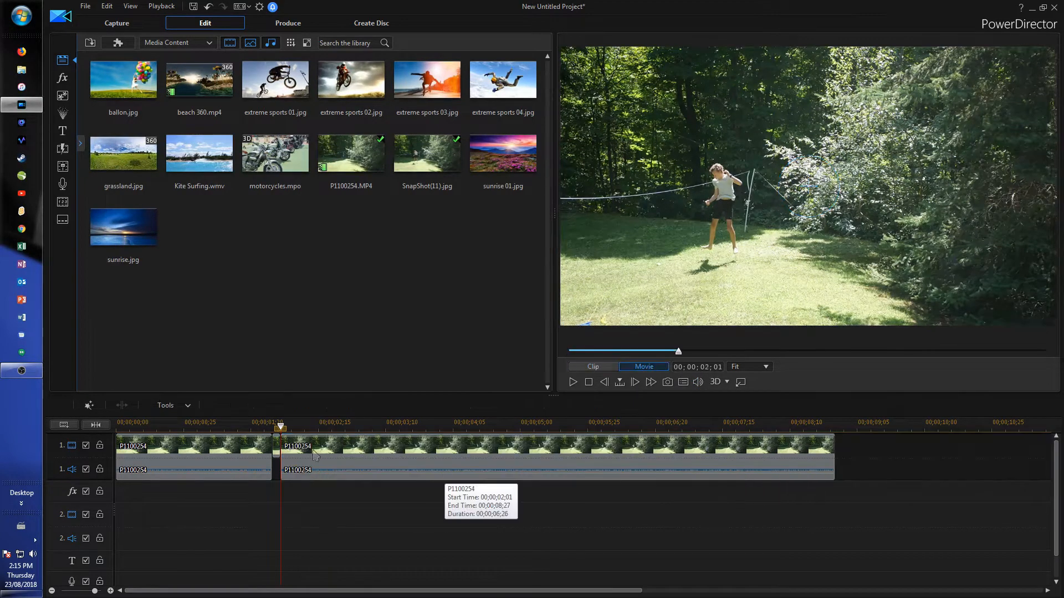
left_click(254, 427)
left_click(574, 382)
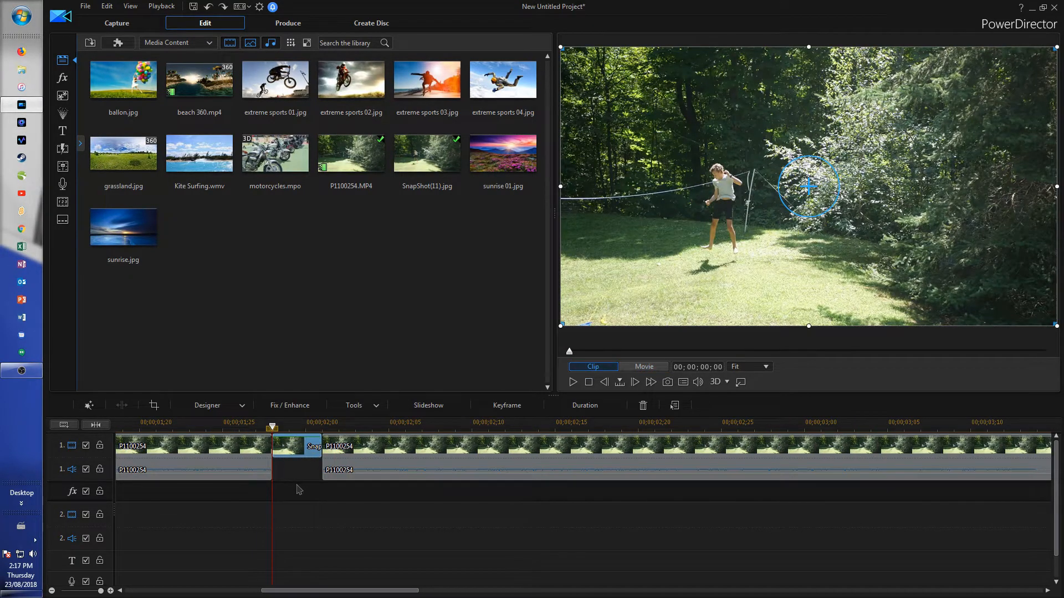
Step: Open the short snapshot clip in PhotoDirector and start Background Removal
right_click(287, 447)
mouse_move(346, 380)
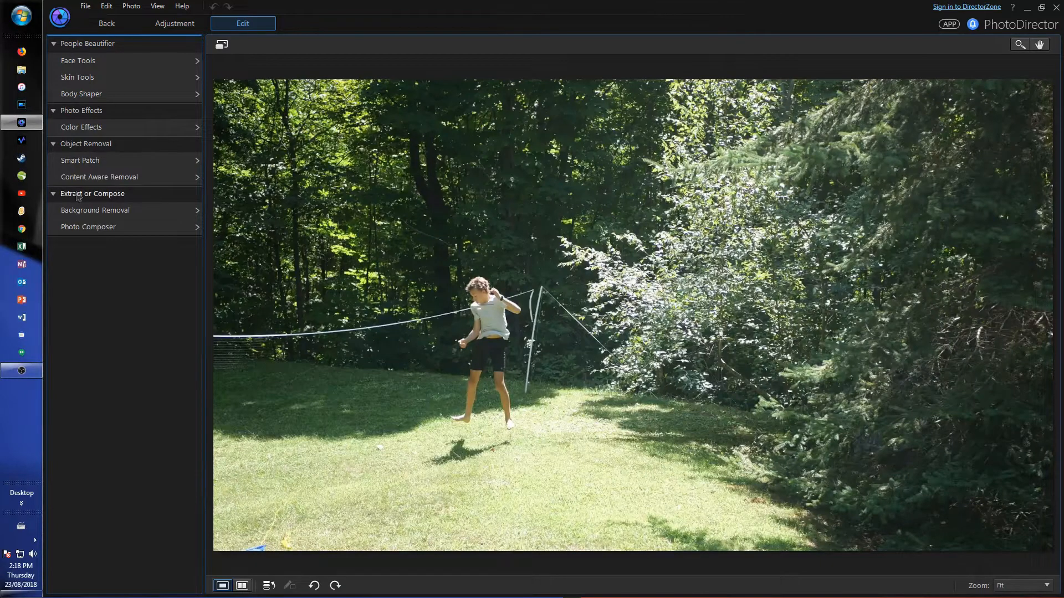
left_click(122, 217)
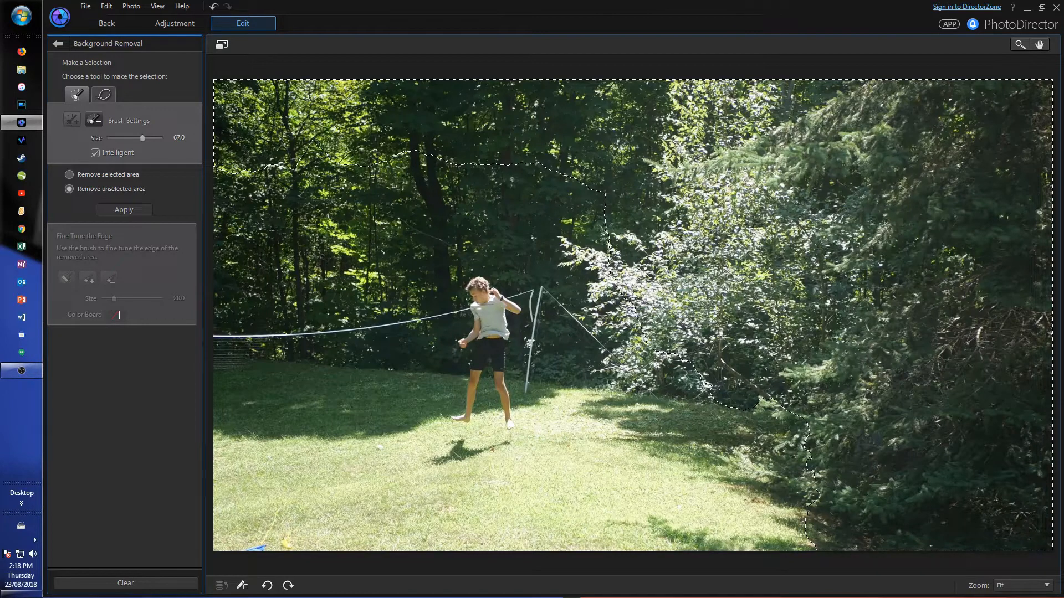
Step: Turn off Intelligent brushing and refine the selection outline along the boy's arm, shorts and legs, including the area between the legs
left_click(95, 152)
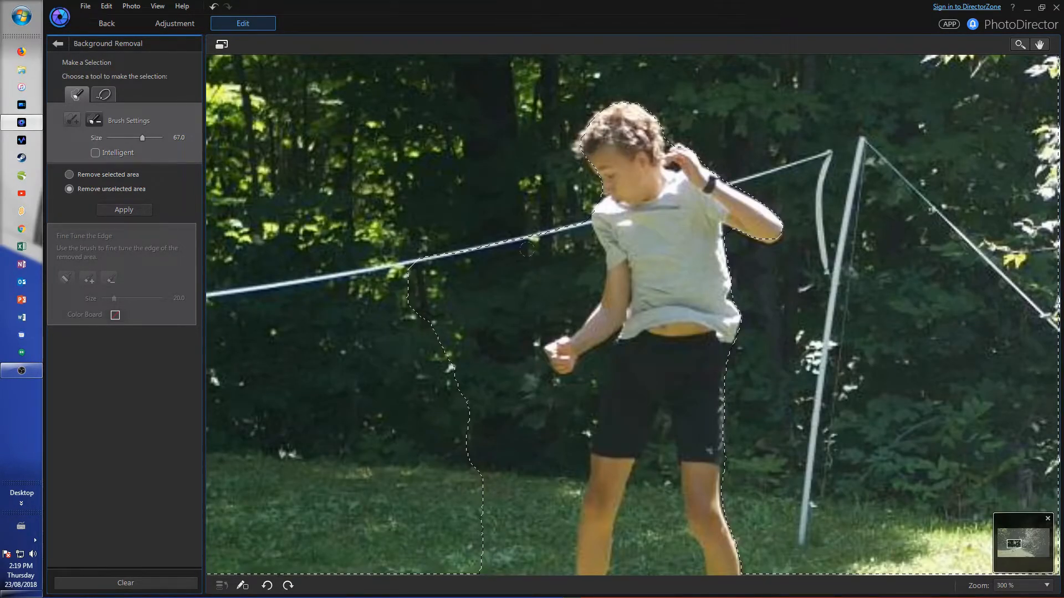
mouse_move(386, 241)
left_mouse_down()
mouse_move(491, 213)
mouse_move(438, 305)
mouse_move(481, 332)
mouse_move(511, 207)
mouse_move(528, 228)
mouse_move(524, 248)
left_mouse_up()
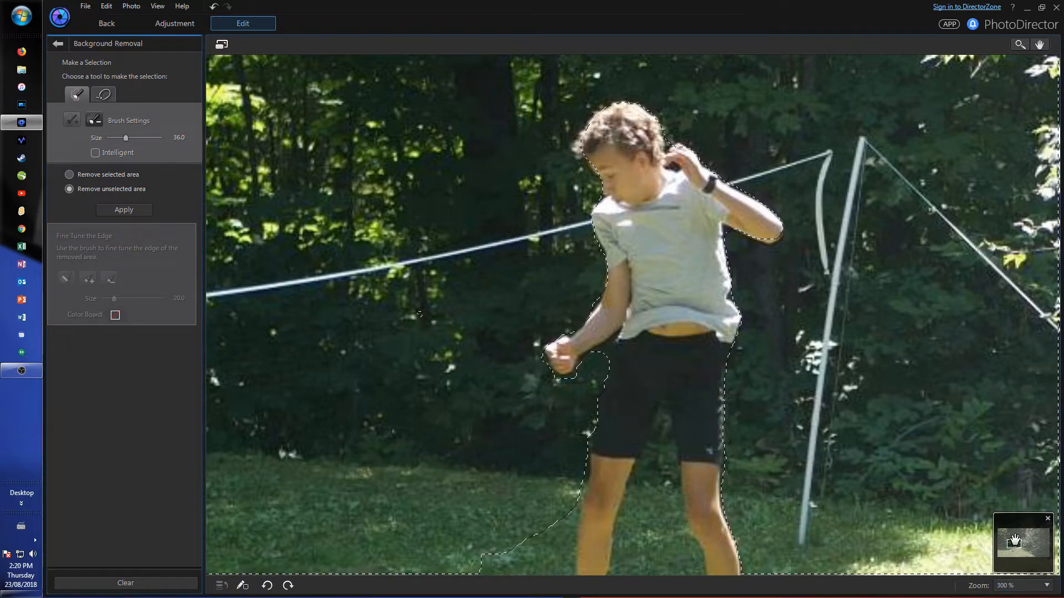
left_click_drag(1013, 542, 1016, 544)
scroll(549, 371, "down", 16)
scroll(551, 371, "up", 15)
left_click_drag(553, 373, 572, 496)
scroll(548, 389, "down", 11)
mouse_move(550, 387)
left_mouse_down()
mouse_move(506, 520)
mouse_move(547, 532)
left_mouse_up()
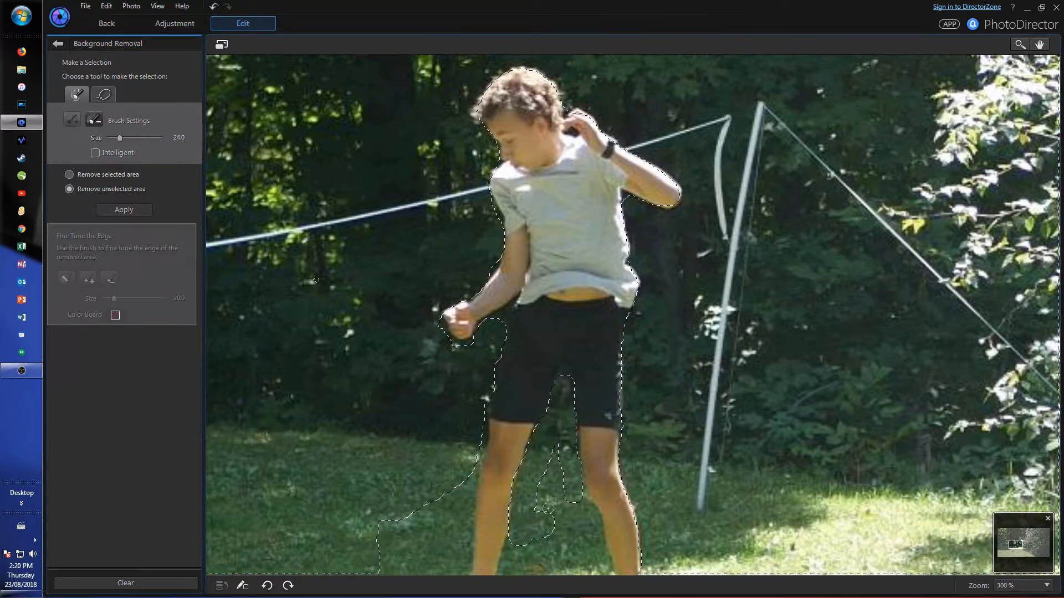
left_click_drag(547, 533, 543, 510)
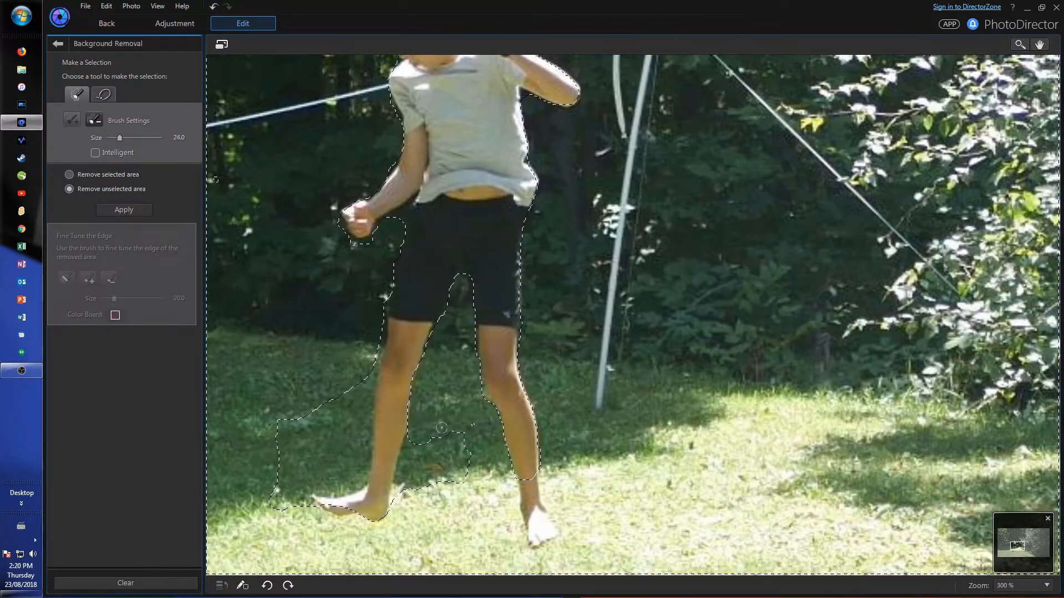
mouse_move(461, 476)
left_mouse_down()
mouse_move(446, 428)
mouse_move(461, 404)
mouse_move(428, 456)
mouse_move(414, 418)
mouse_move(412, 456)
mouse_move(433, 429)
mouse_move(406, 471)
mouse_move(403, 450)
left_mouse_up()
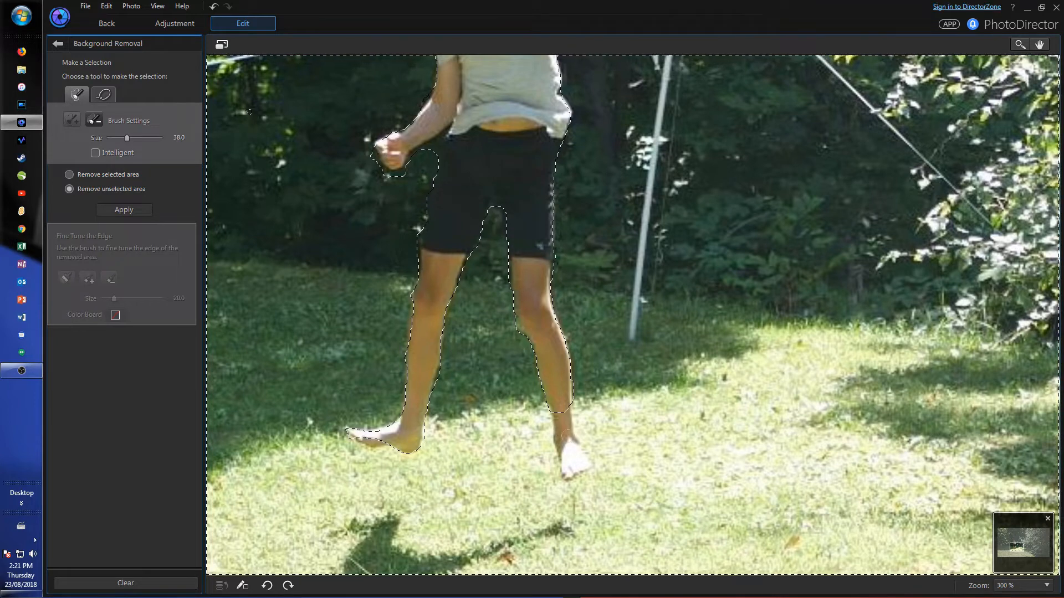
Step: Brush the missing foot into the boy's outline with the add brush and apply removal of the selected area
left_click(71, 119)
left_click_drag(555, 420, 576, 457)
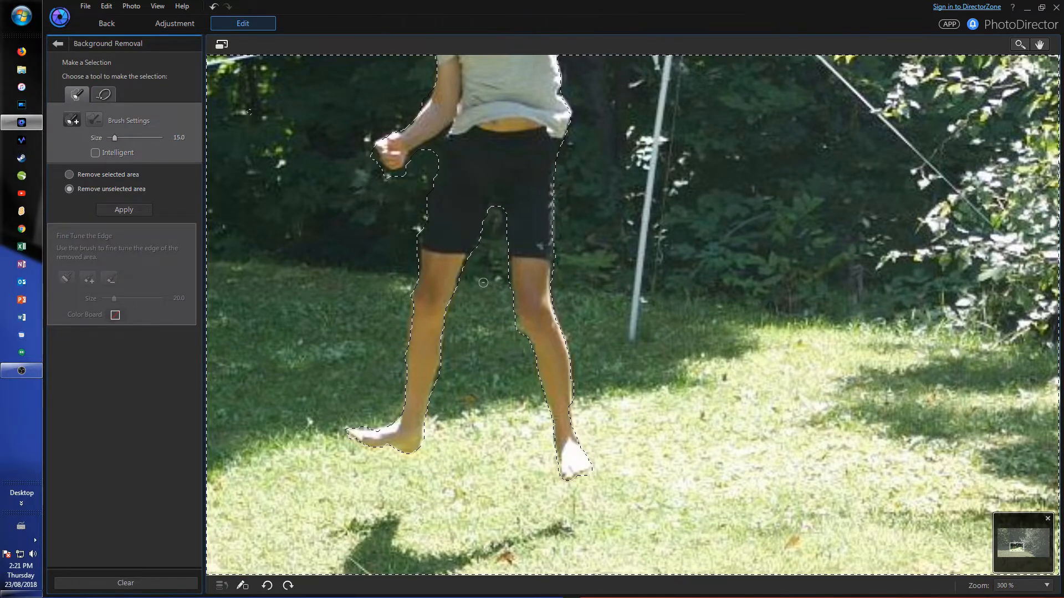
scroll(483, 282, "down", 2)
left_click(112, 177)
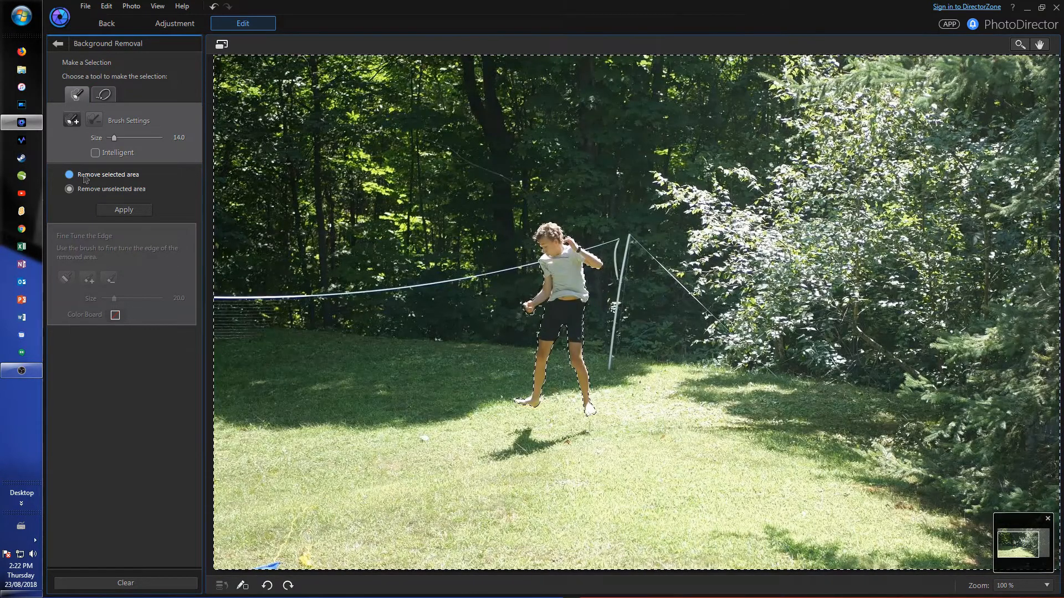
left_click(124, 210)
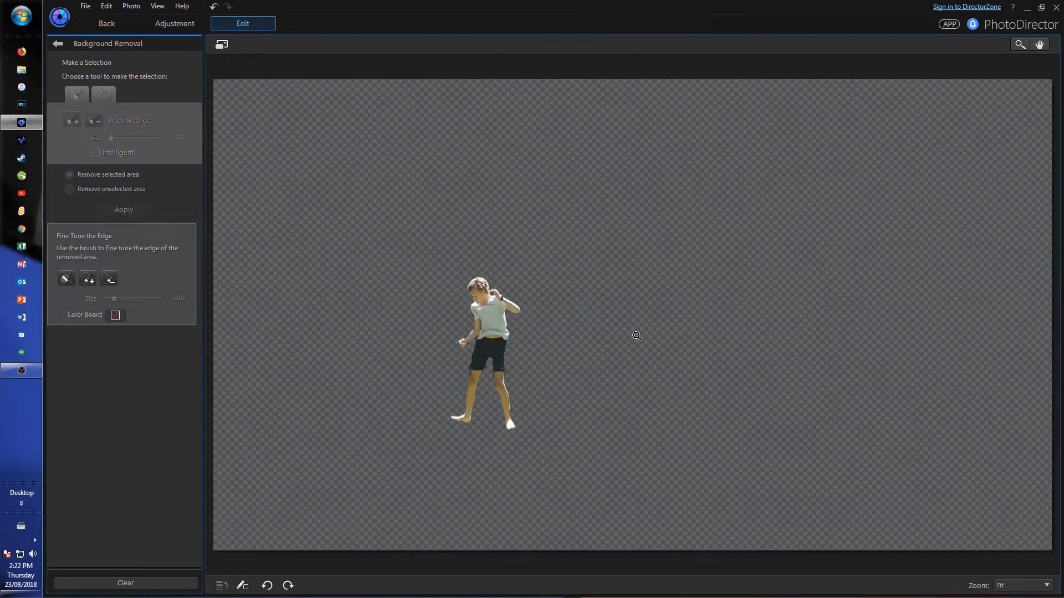
Step: Return the cutout to PowerDirector and move its clip down to video track 2
left_click(106, 24)
key("Return")
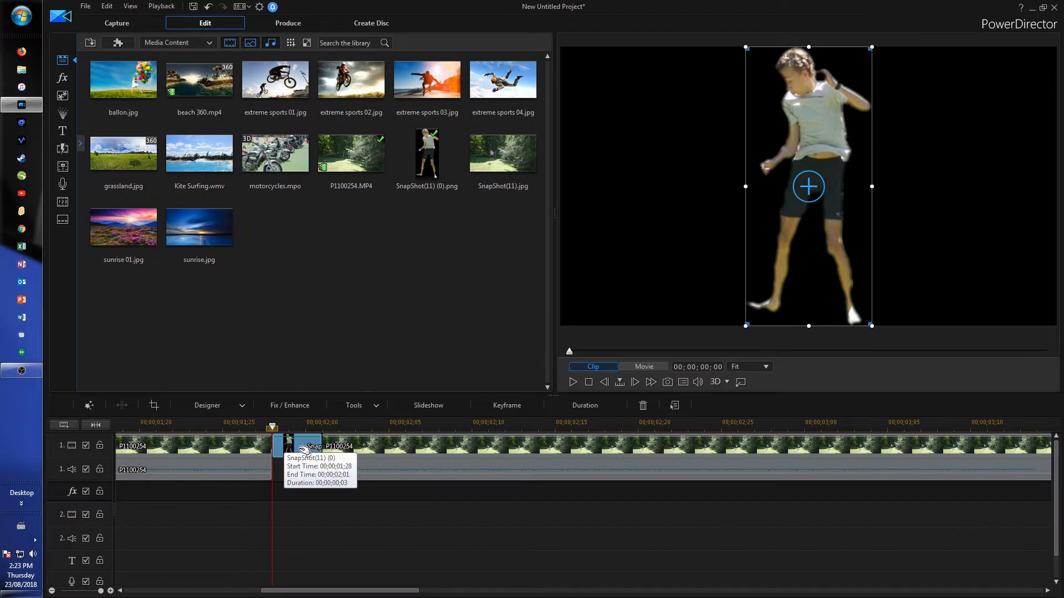
left_click_drag(302, 449, 295, 503)
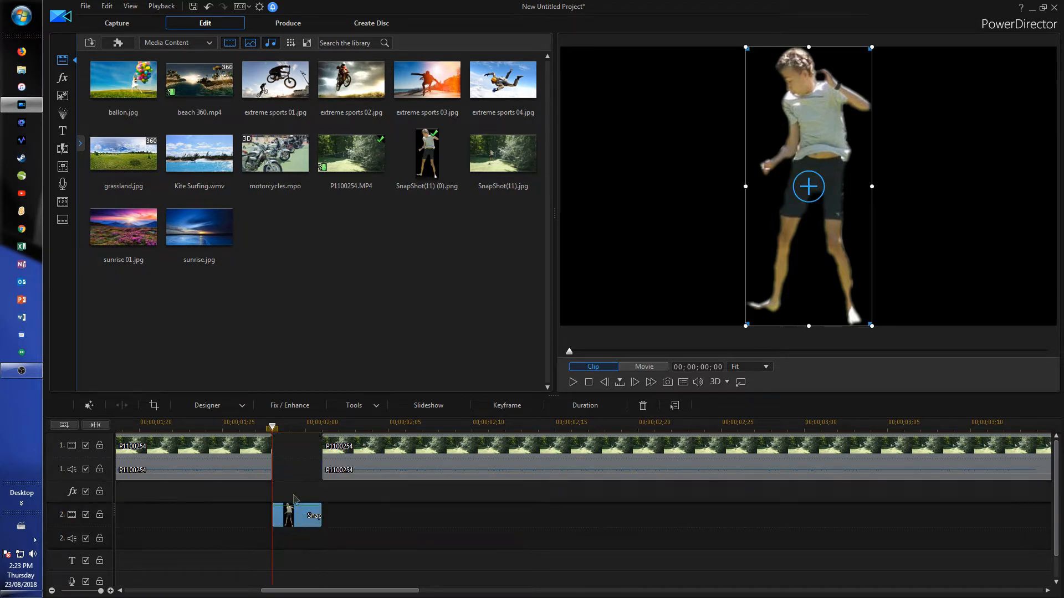
Step: Slide the first P1100254 clip to start at 00;00;00;03, closing the gap before the second clip
left_click_drag(308, 425, 221, 427)
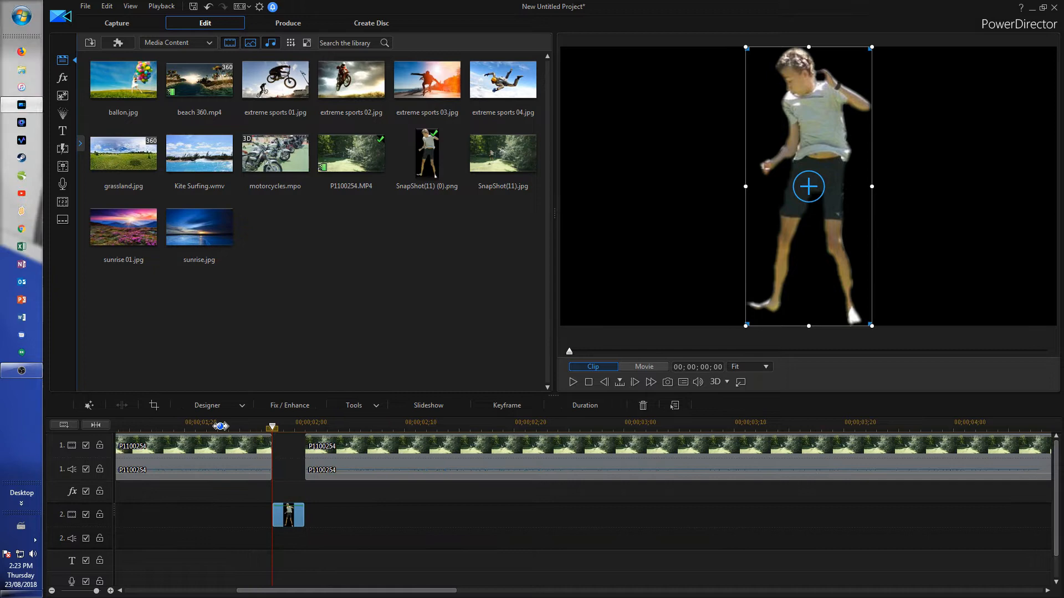
left_click(241, 450)
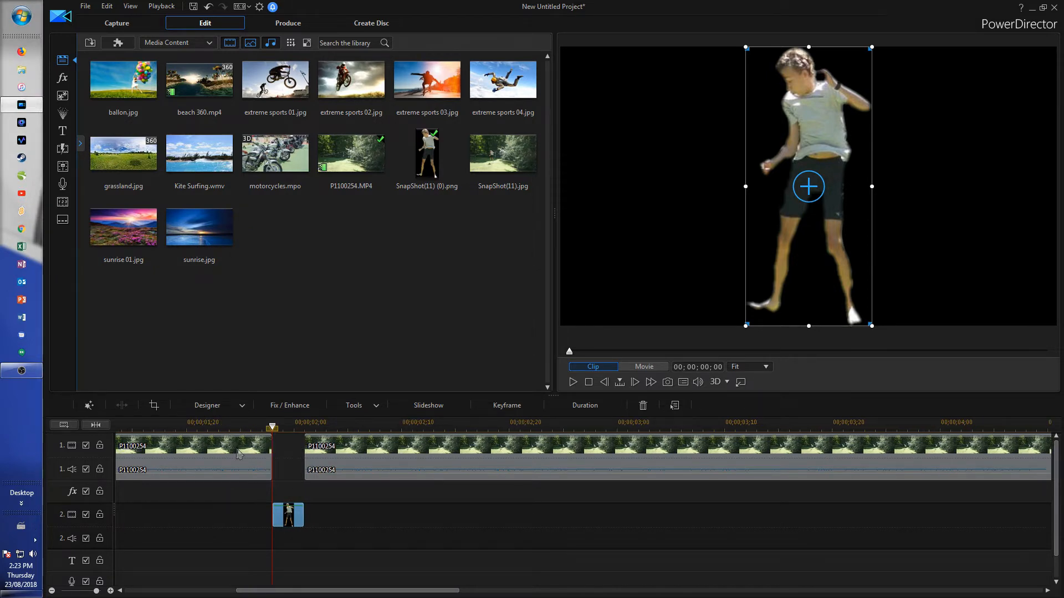
left_click_drag(271, 447, 276, 449)
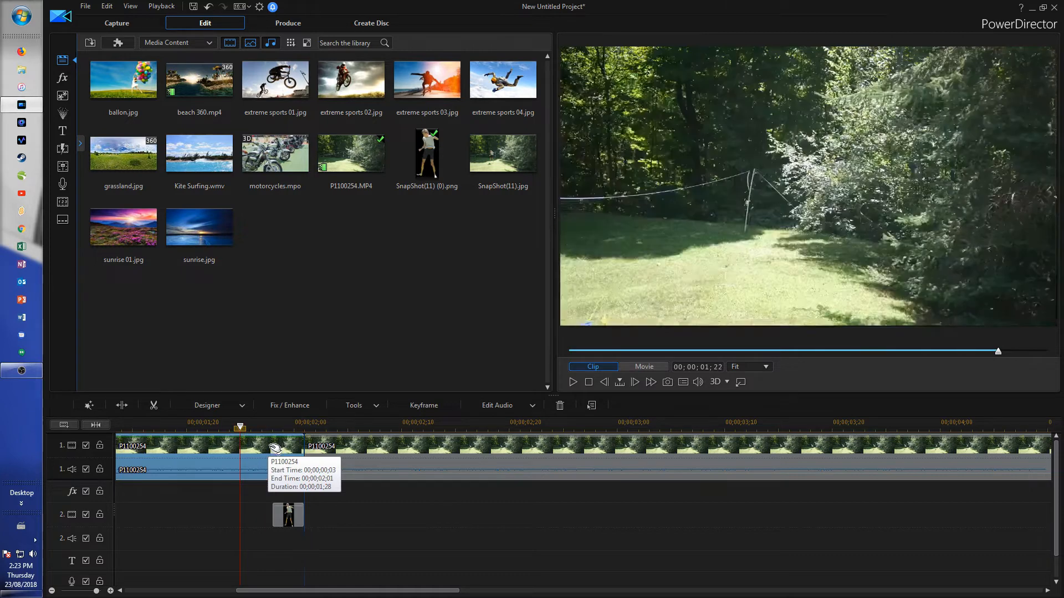
Step: Overlap the cutout clip with the second P1100254 clip to scale and position it over the boy, and move it back to end at the cut
left_click(294, 518)
left_click_drag(296, 519, 304, 509)
left_click(319, 447)
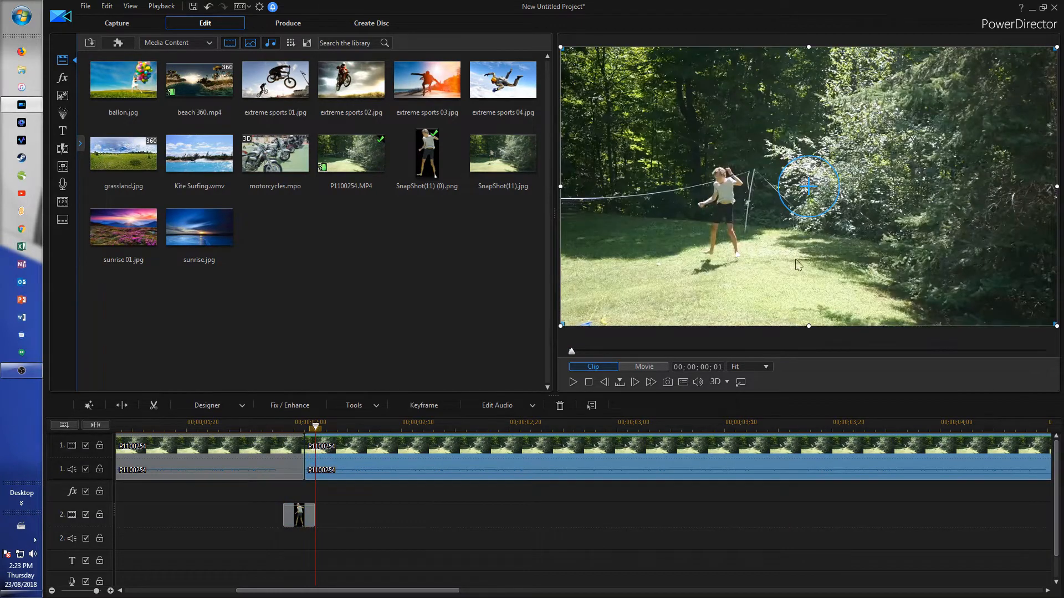
left_click(290, 513)
left_click(305, 426)
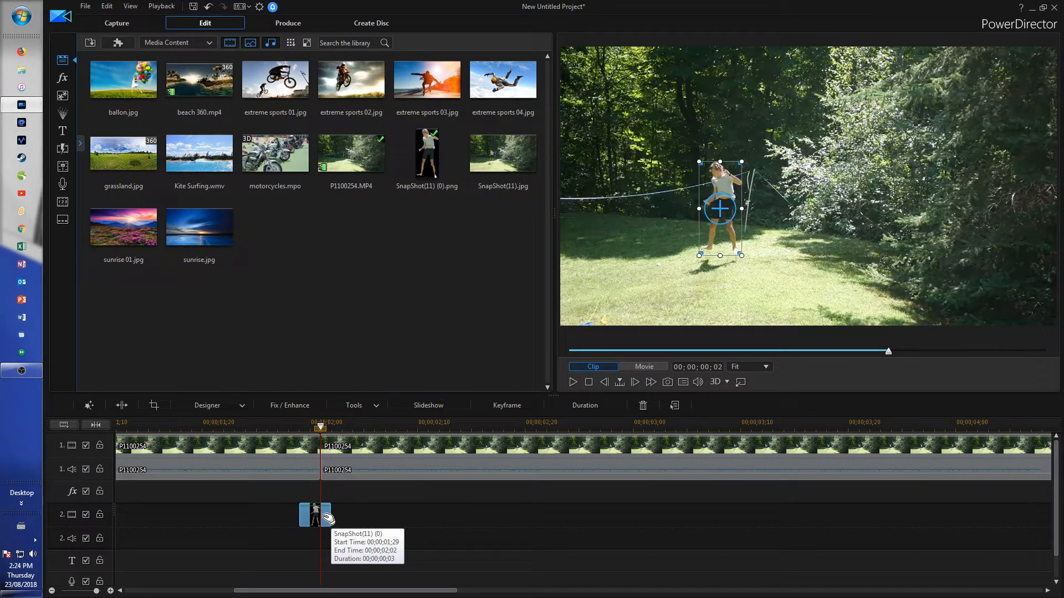
left_click_drag(327, 518, 316, 518)
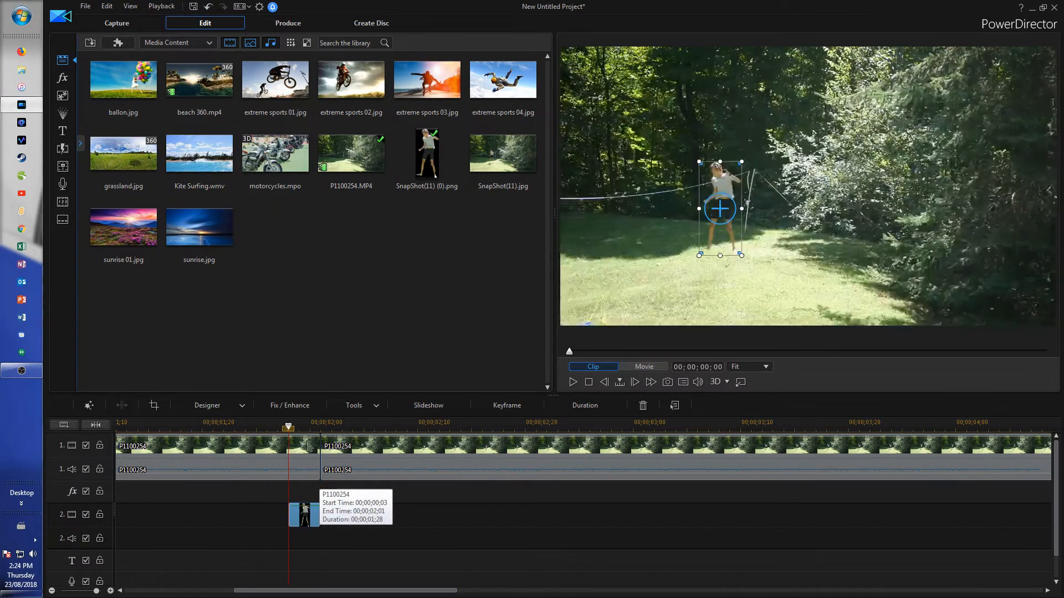
Step: Play the whole movie from about 00;00;01;20 to check how the cutout appears
left_click(233, 427)
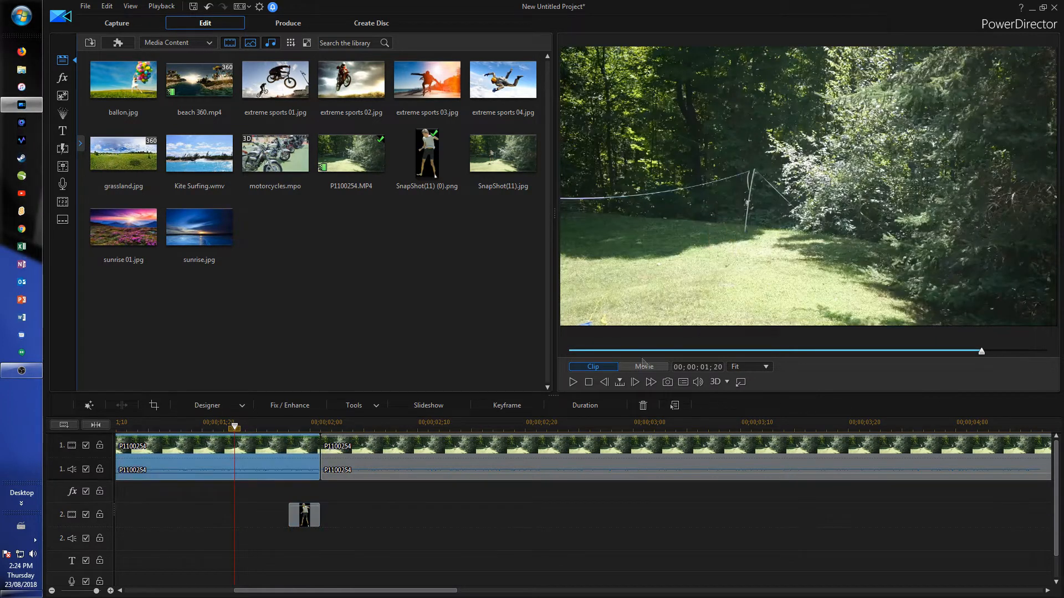
left_click(643, 366)
left_click(572, 382)
left_click(573, 384)
Step: Step frame by frame through the cutout section, starting at 00;00;01;27
left_click(246, 426)
left_click(278, 425)
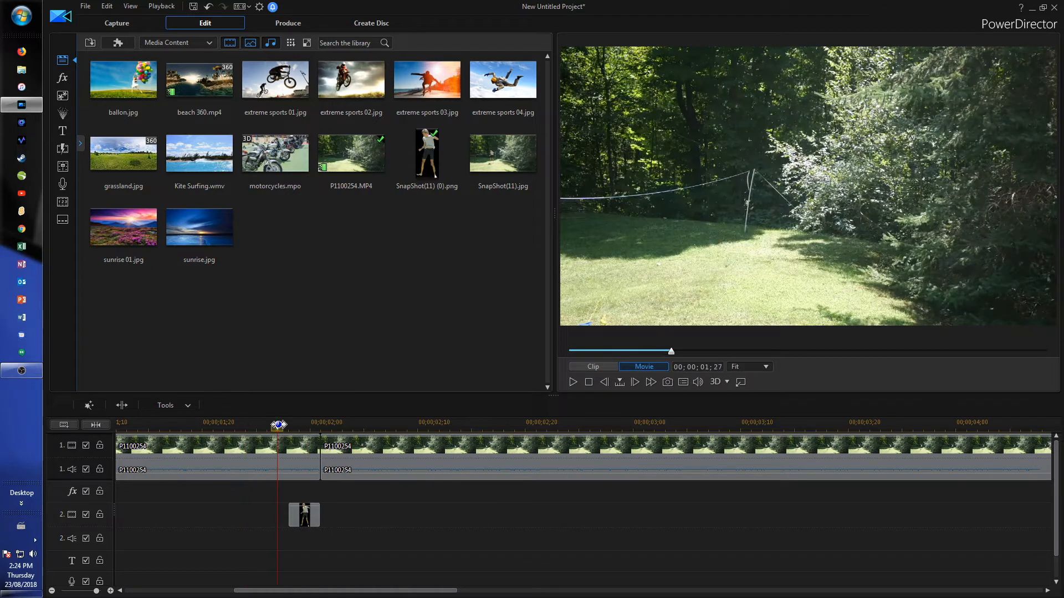
left_click(635, 382)
left_click(635, 382)
left_click(636, 382)
left_click(635, 381)
left_click(637, 383)
left_click(637, 383)
left_click(637, 383)
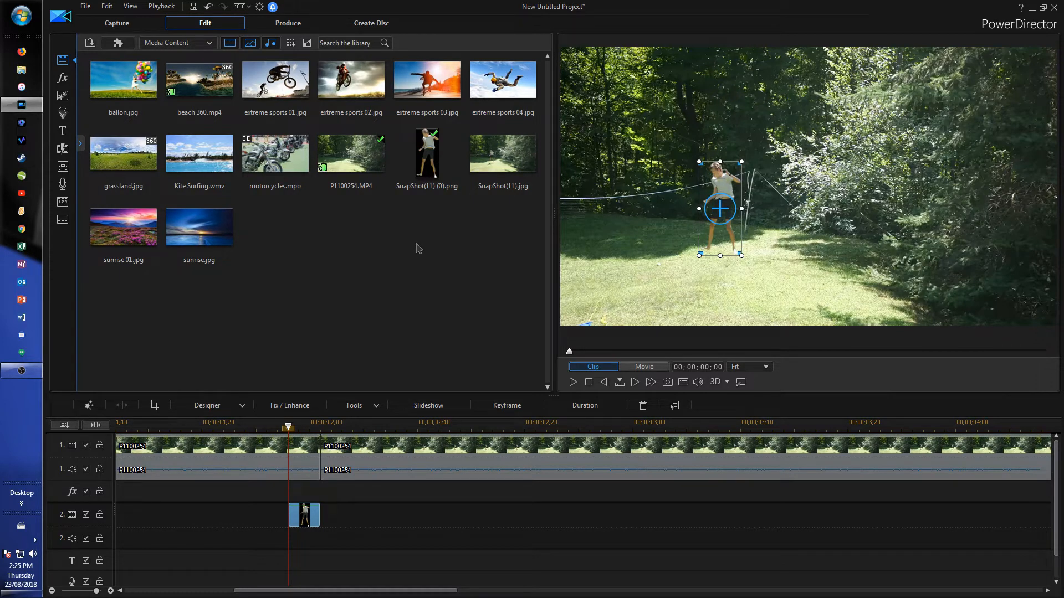
Step: Find the Drain video effect, apply it to the cutout snapshot clip on track 2, and select that clip
left_click(62, 78)
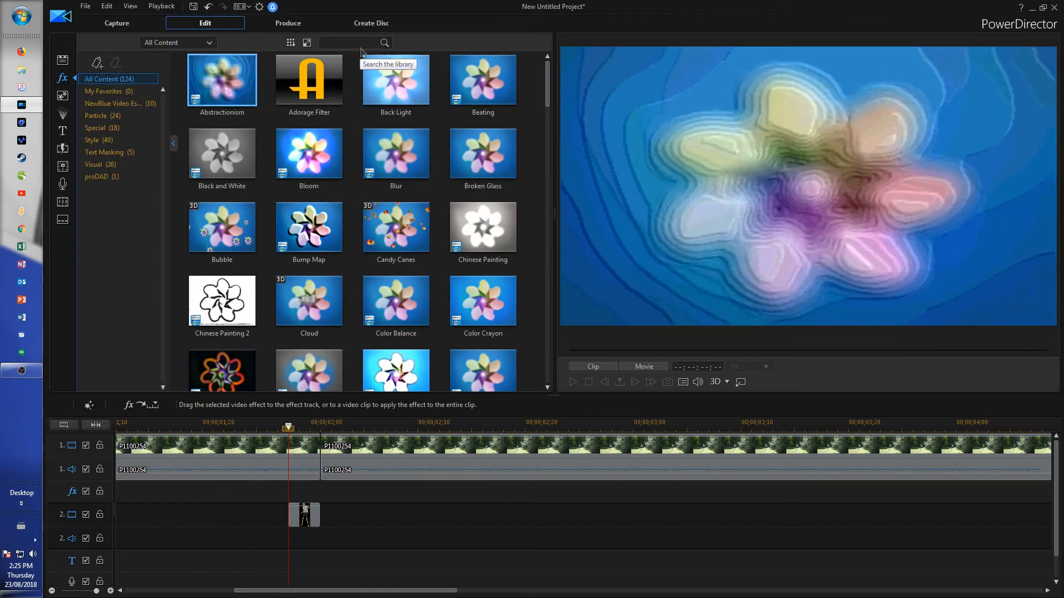
type("drain")
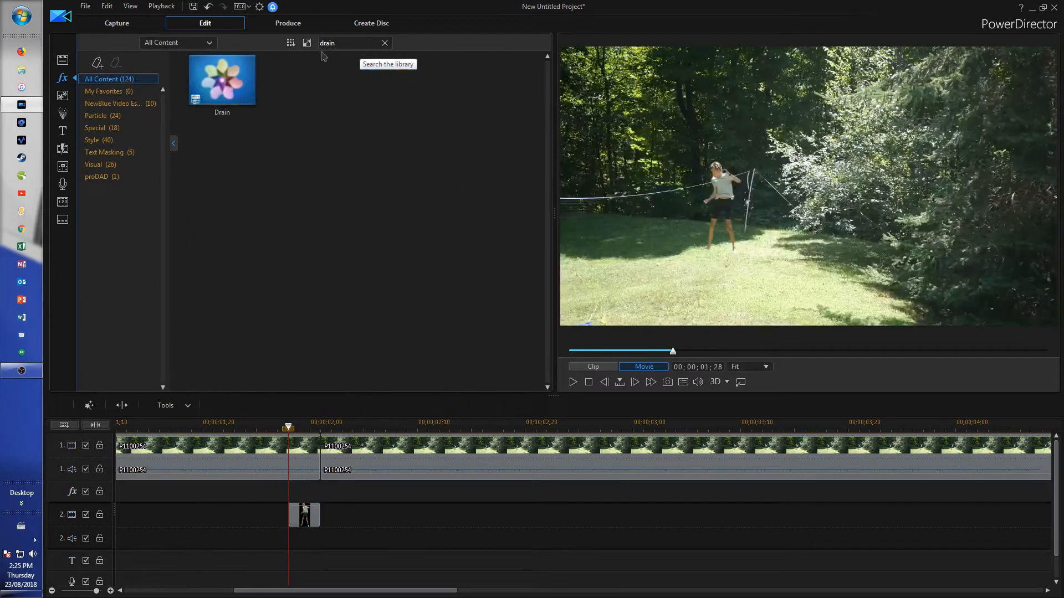
left_click_drag(221, 79, 314, 456)
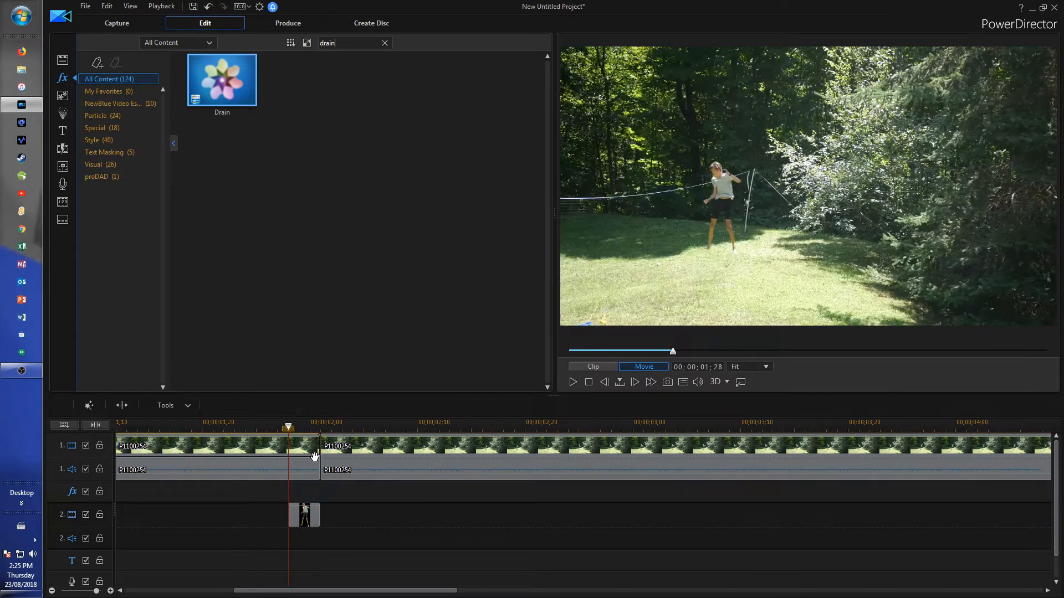
left_click(304, 515)
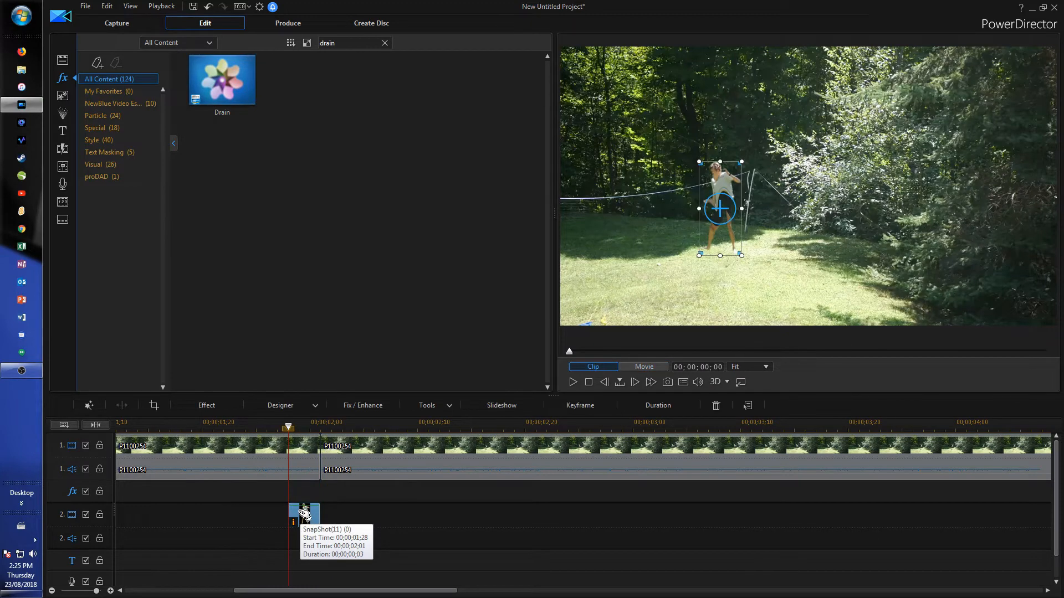
Step: Add Degree and Size keyframes of 200 for the Drain effect at the cutout clip's first frame
left_click(220, 406)
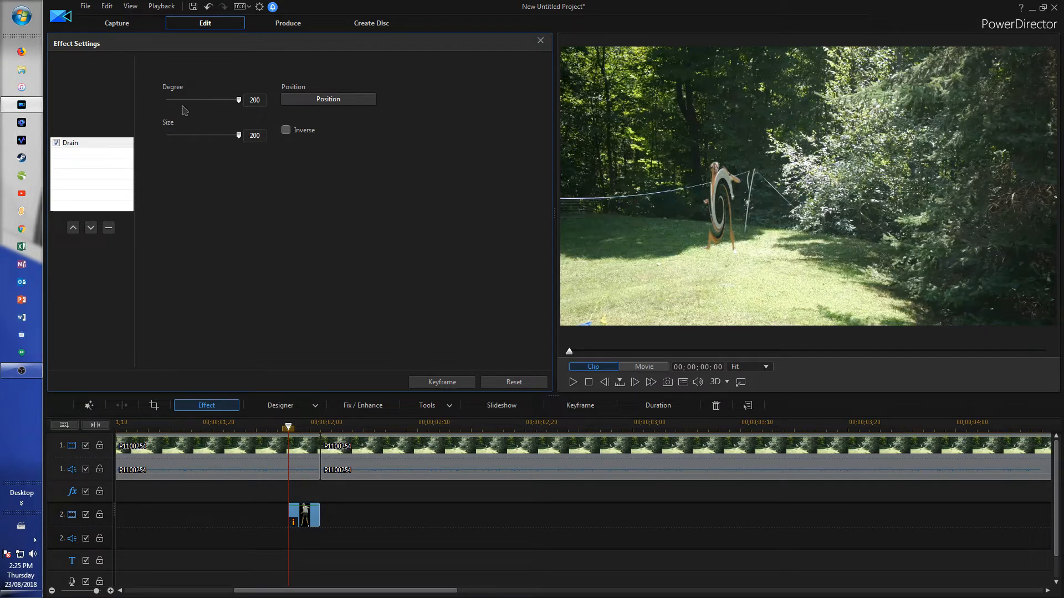
left_click(423, 381)
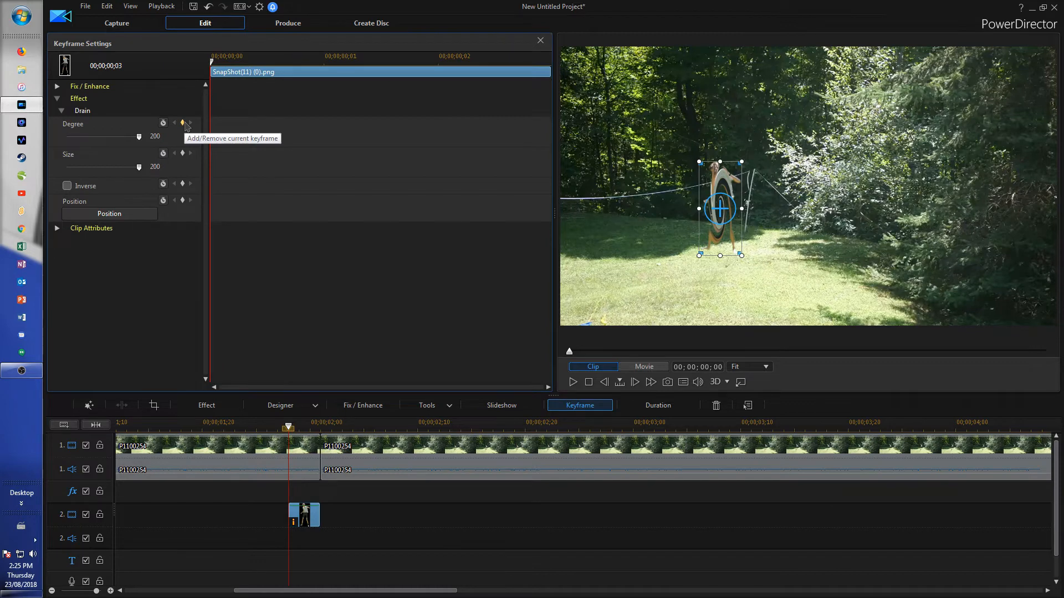
left_click(182, 123)
left_click(183, 153)
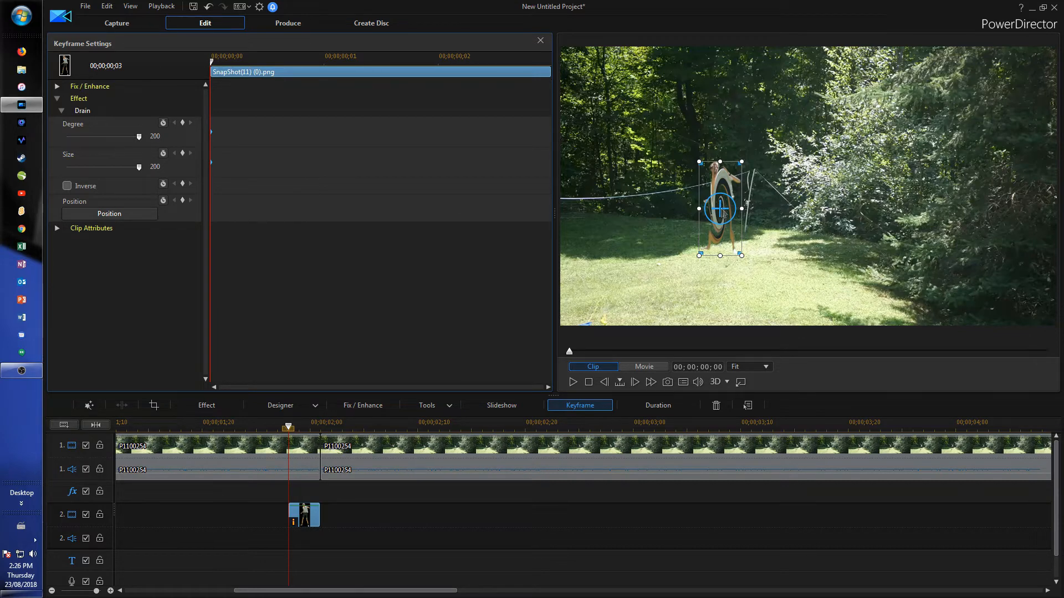
Step: Keyframe the Drain effect at the clip's last frame with Degree 127 and Size about 182, and play the movie
left_click_drag(246, 68, 540, 70)
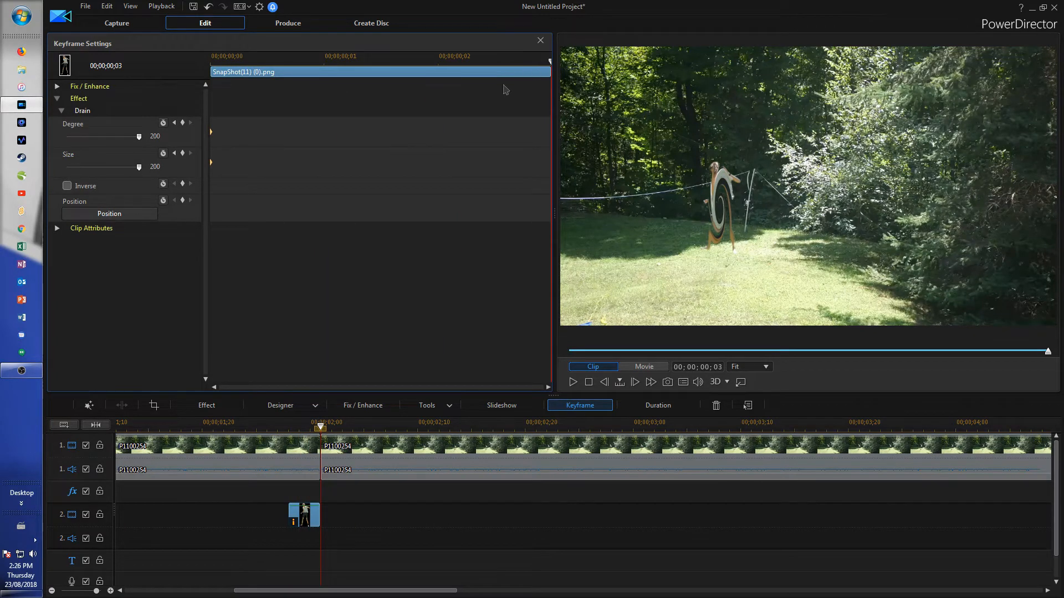
left_click(183, 124)
left_click(184, 153)
left_click_drag(139, 137, 130, 168)
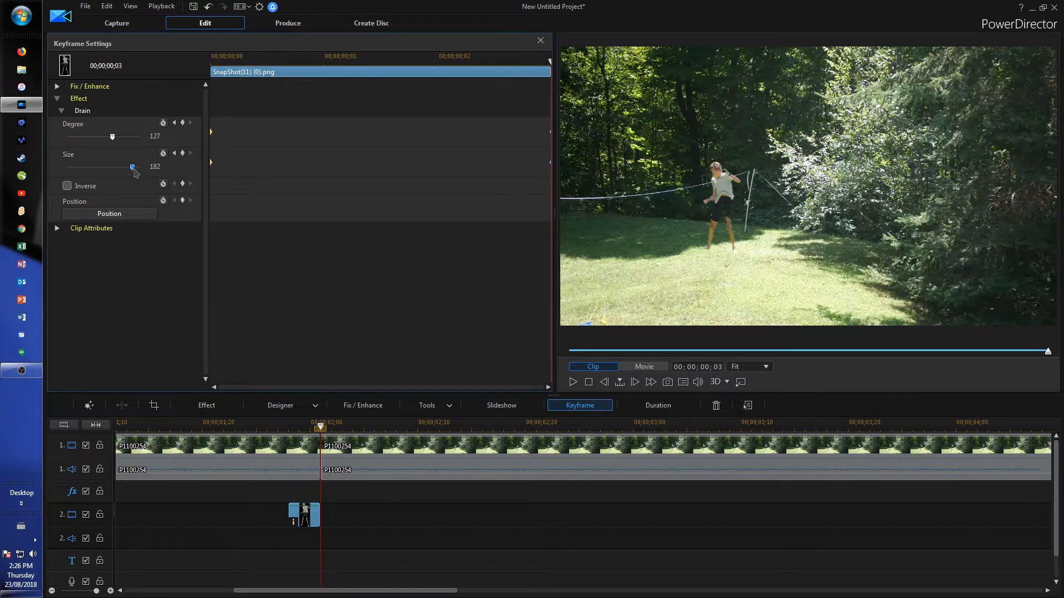
key("Escape")
left_click(573, 381)
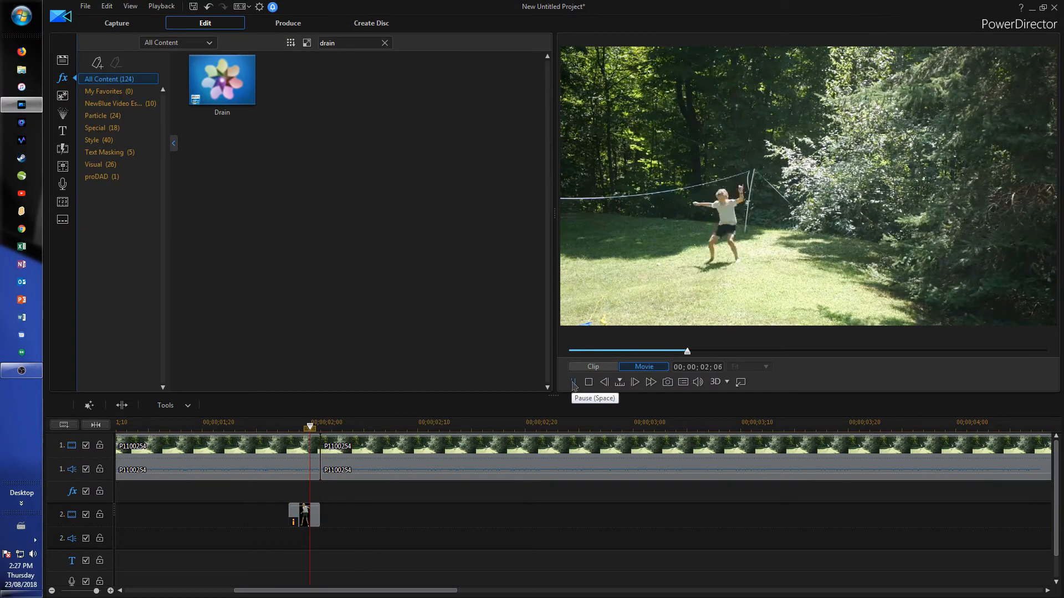
Step: Open the cutout clip in PiP Designer and enable motion blur with a blur length of 2.00 and density of 32
left_click(304, 515)
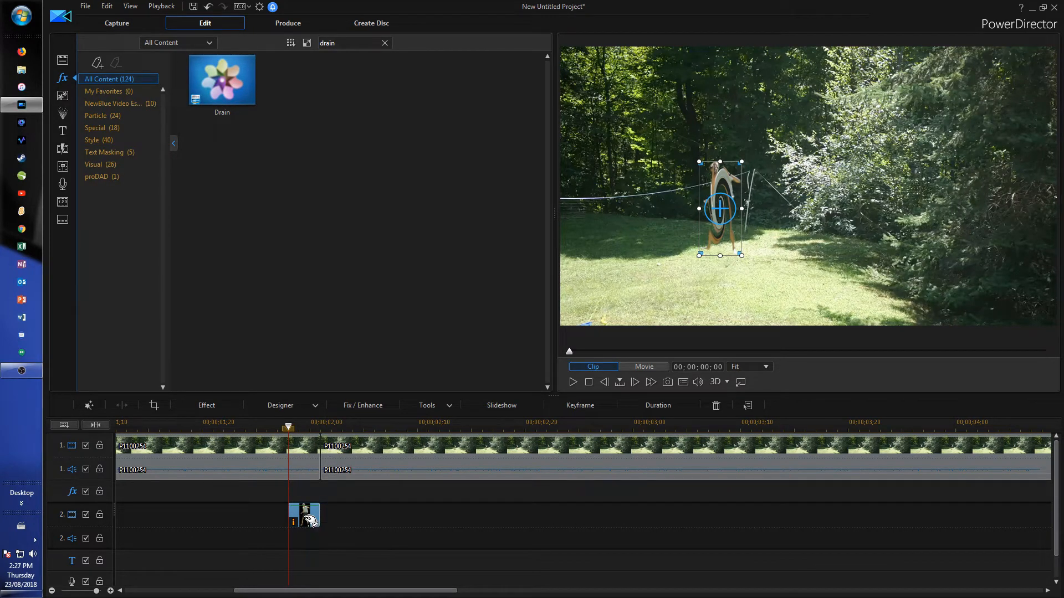
left_click(299, 405)
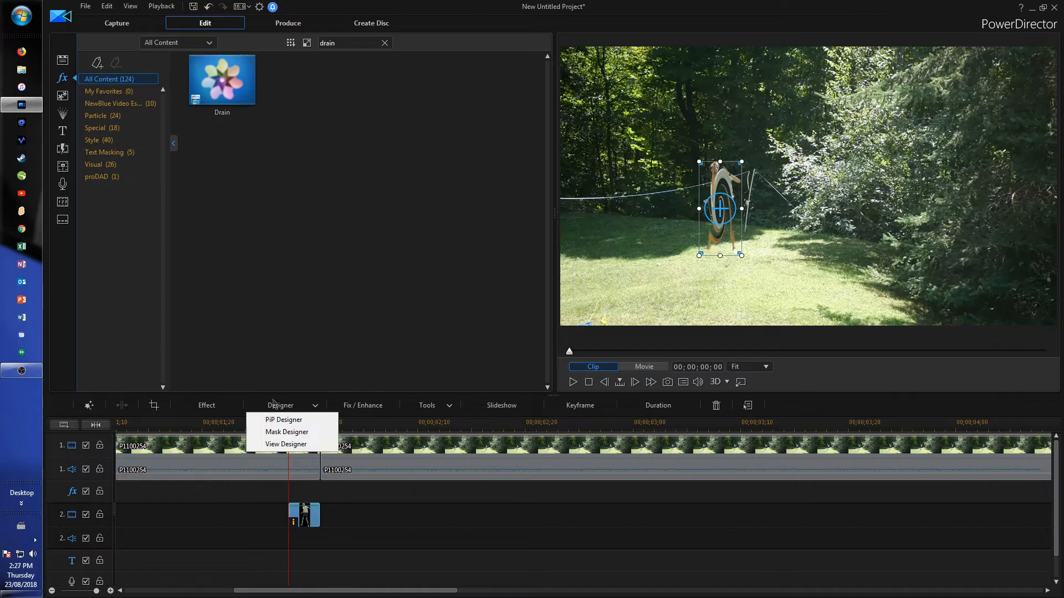
left_click(285, 444)
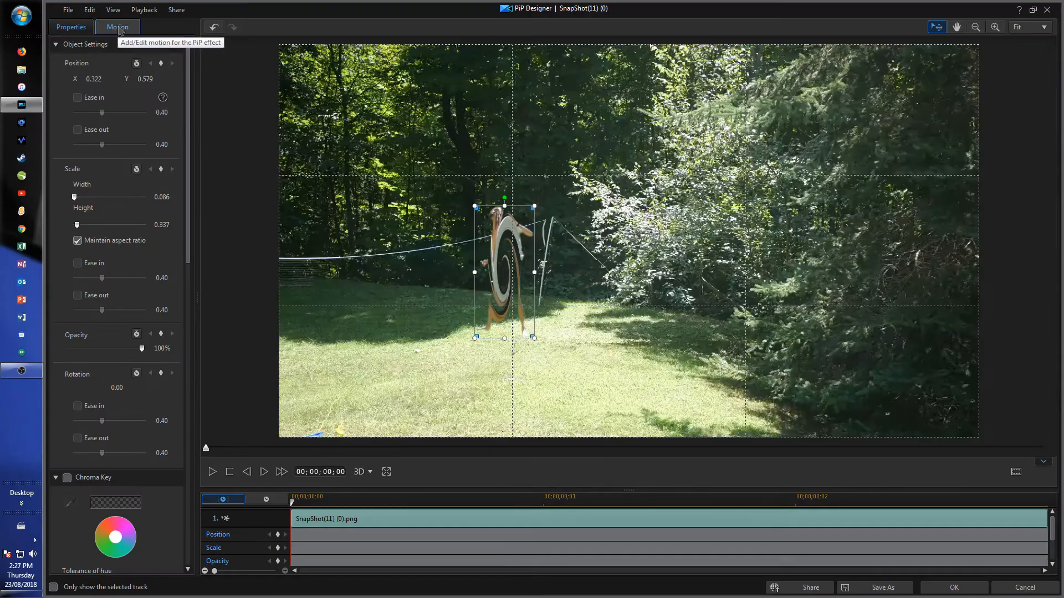
left_click(118, 27)
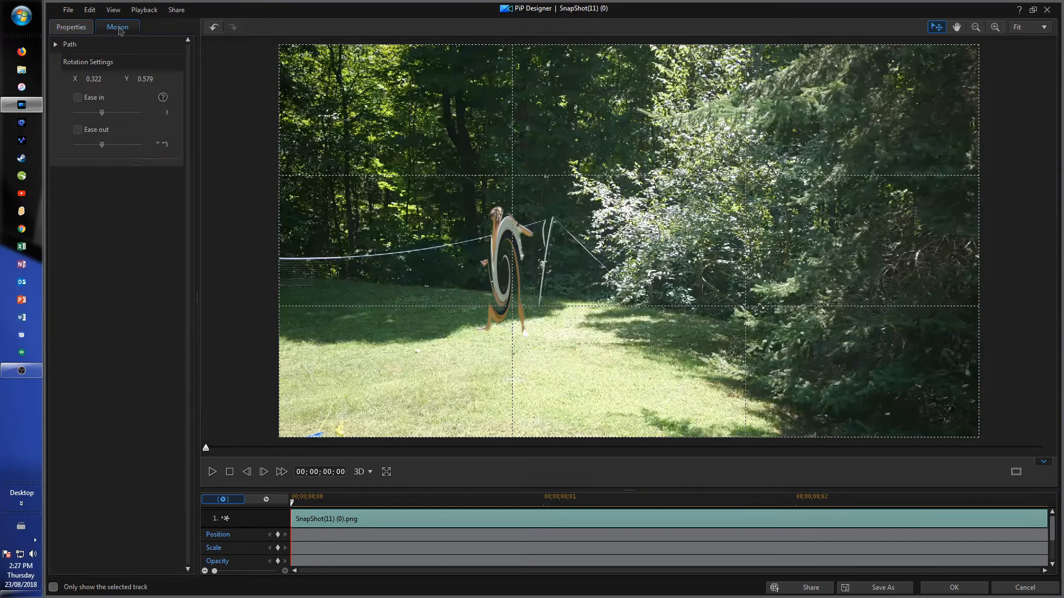
left_click(77, 82)
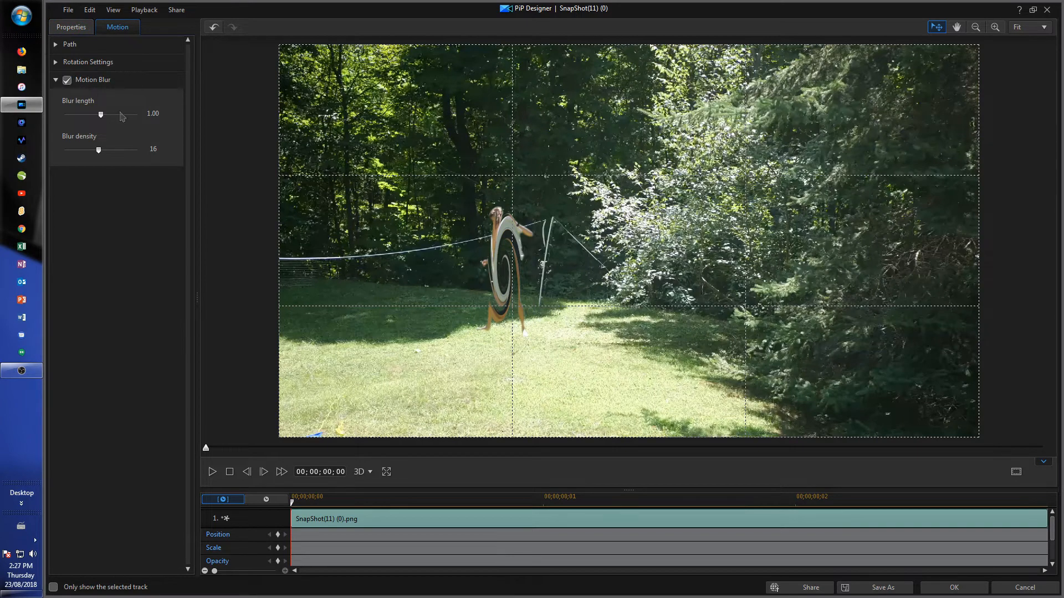
left_click_drag(101, 115, 166, 114)
left_click_drag(99, 153, 157, 150)
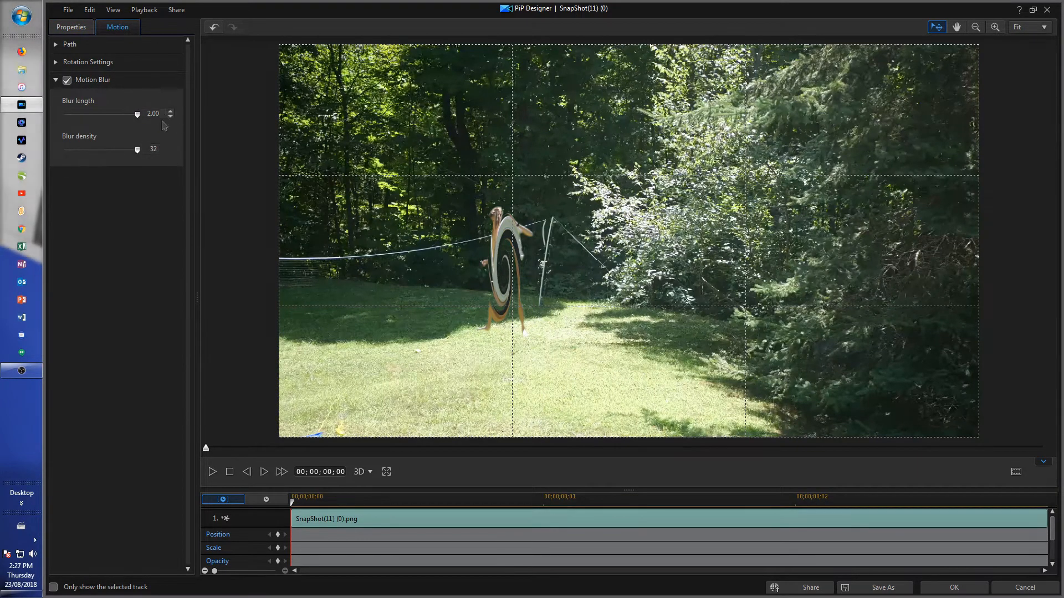
Step: Add rotation keyframes for the cutout at the clip's first and last frames
left_click(71, 27)
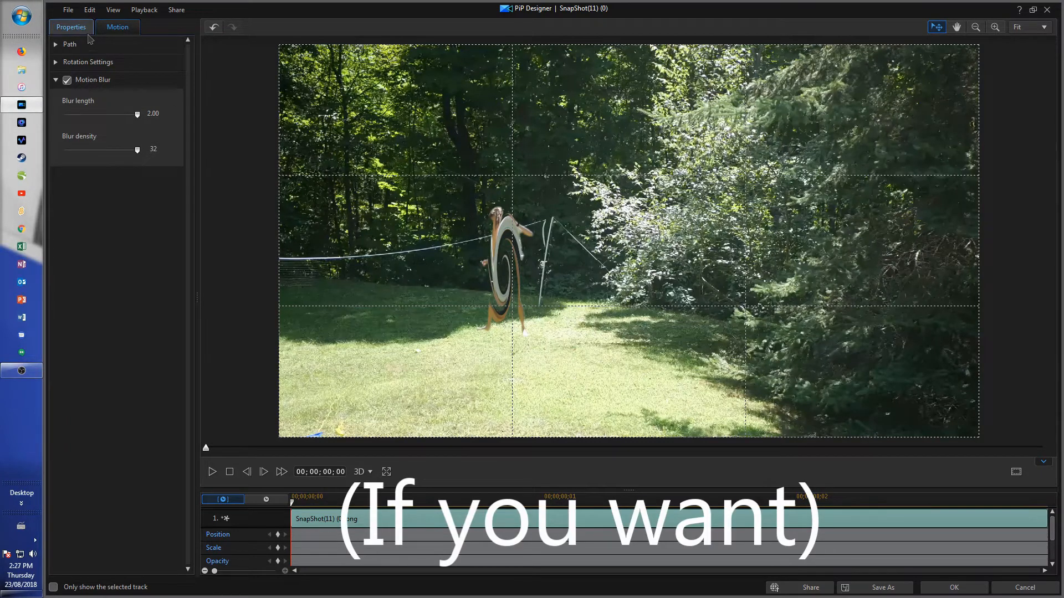
scroll(189, 299, "down", 2)
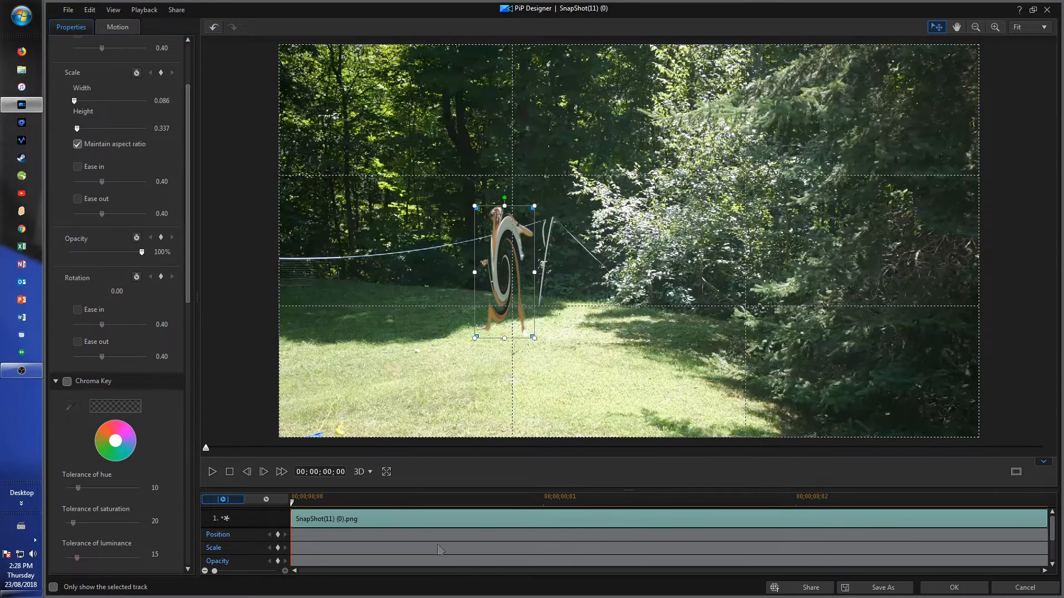
left_click_drag(1053, 540, 1056, 549)
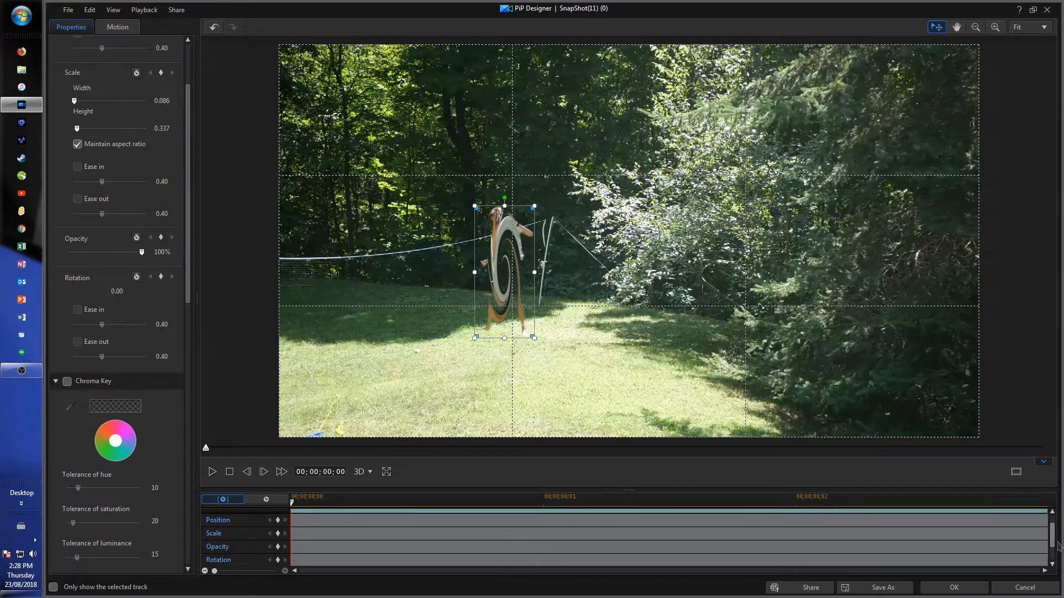
left_click(277, 560)
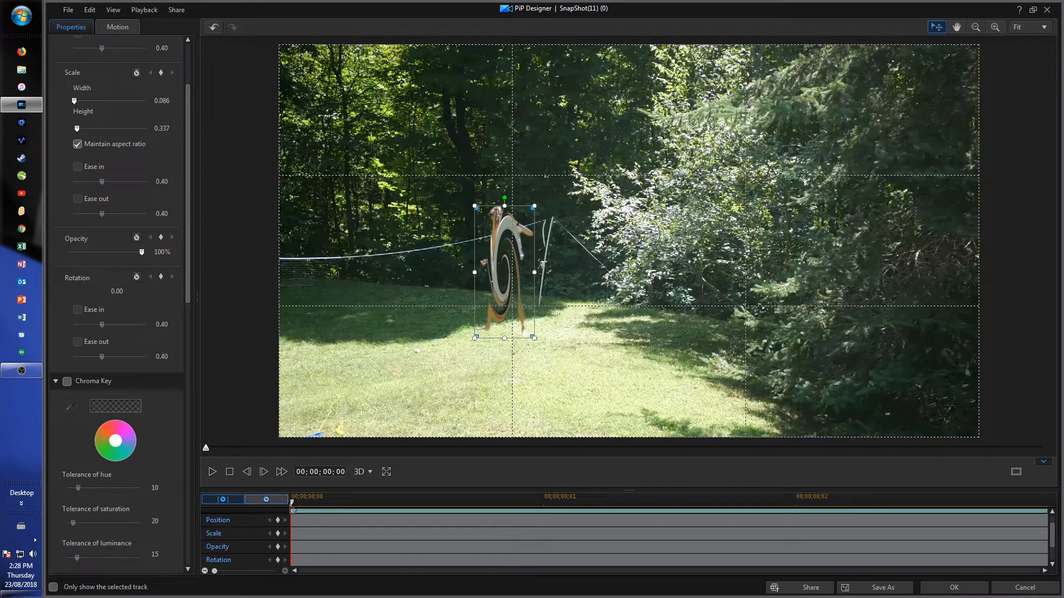
left_click_drag(293, 504, 1046, 504)
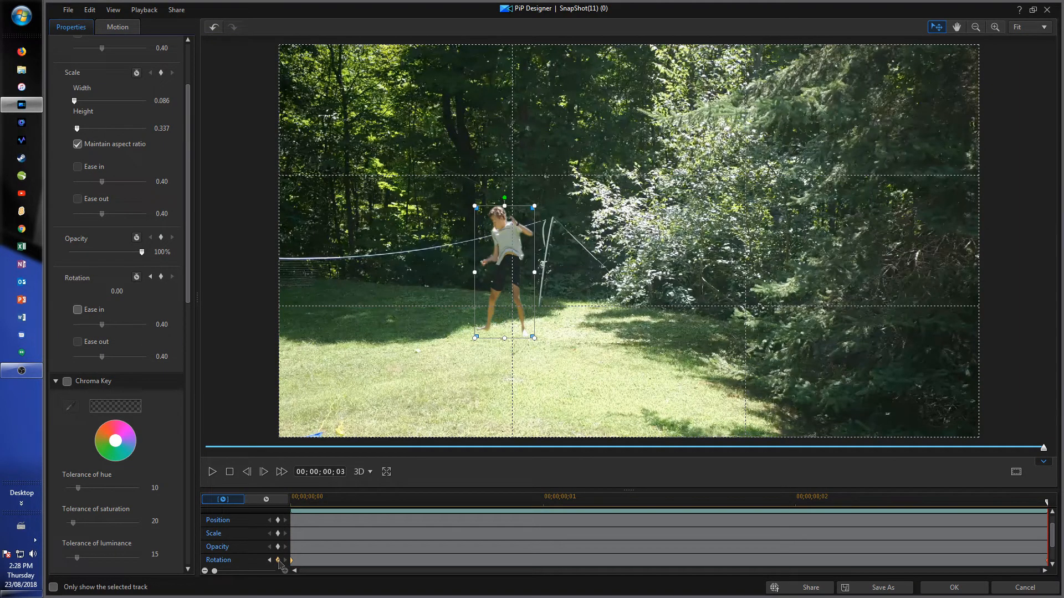
Step: Set the cutout's rotation to 80 degrees at the clip's first frame
left_click(295, 504)
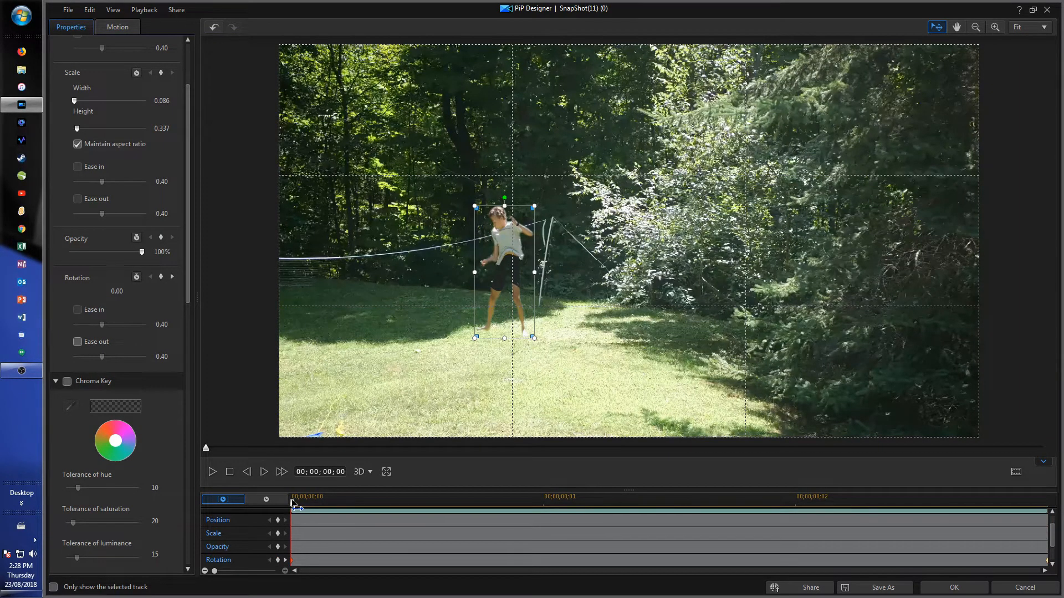
left_click(117, 290)
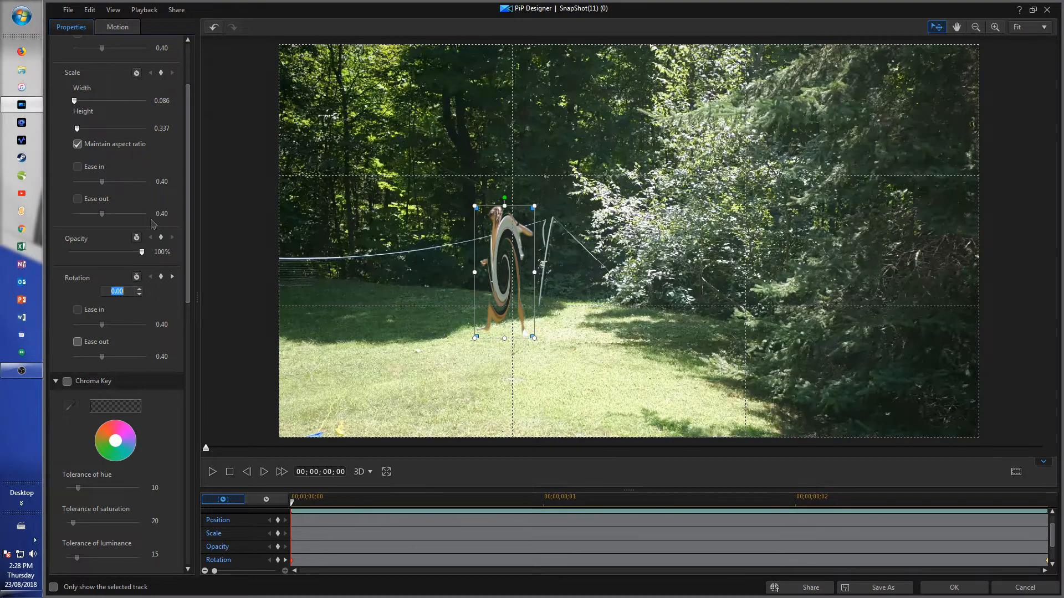
type("1")
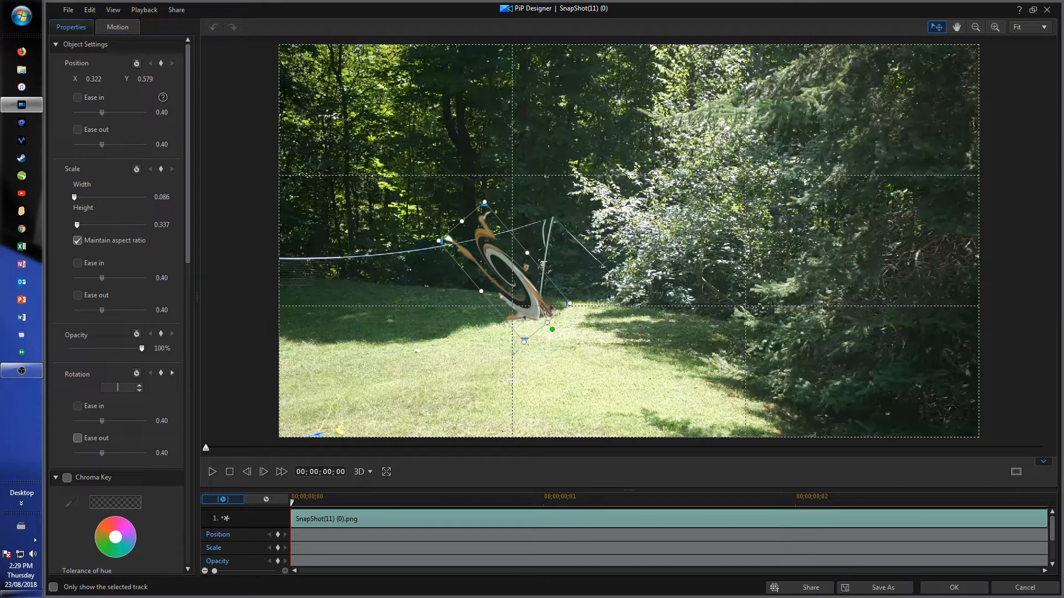
key("Return")
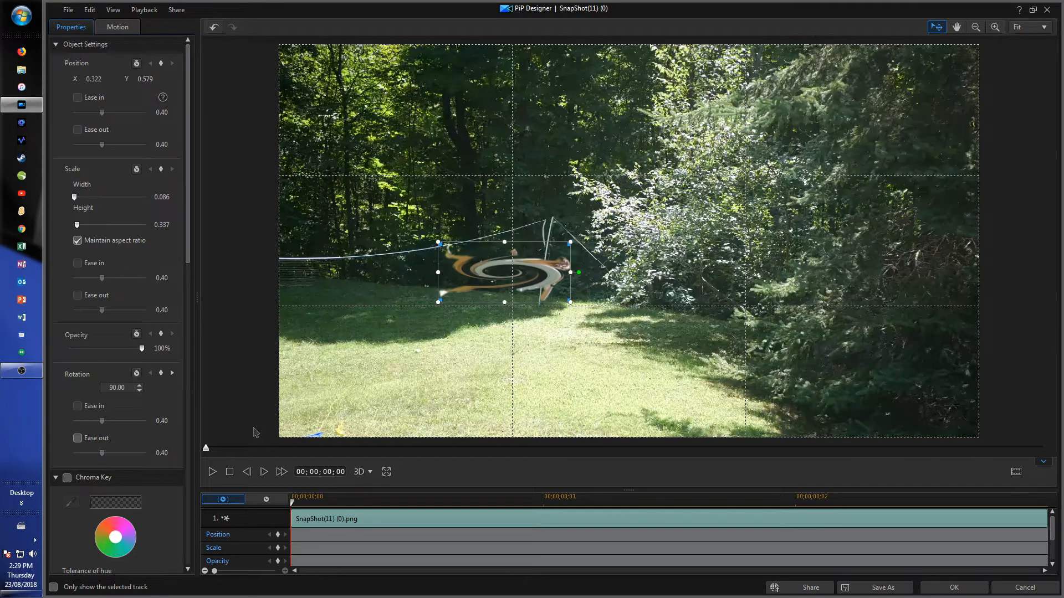
left_click(117, 387)
type("80")
key("Return")
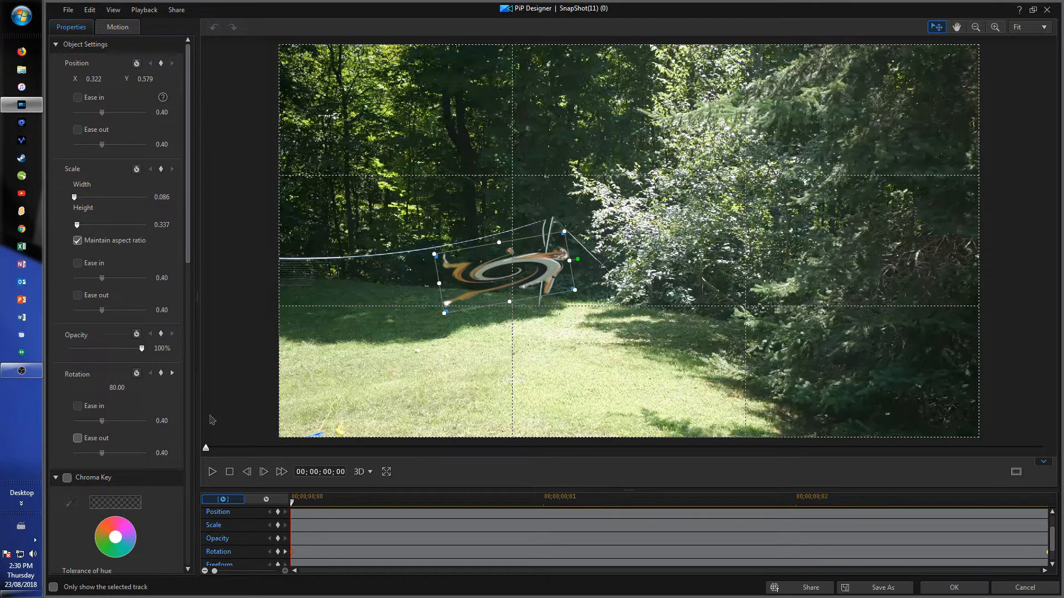
Step: Enable rotation ease out of 1.00 on the first keyframe and ease in of 1.00 on the last keyframe
left_click(88, 438)
left_click_drag(101, 454, 200, 455)
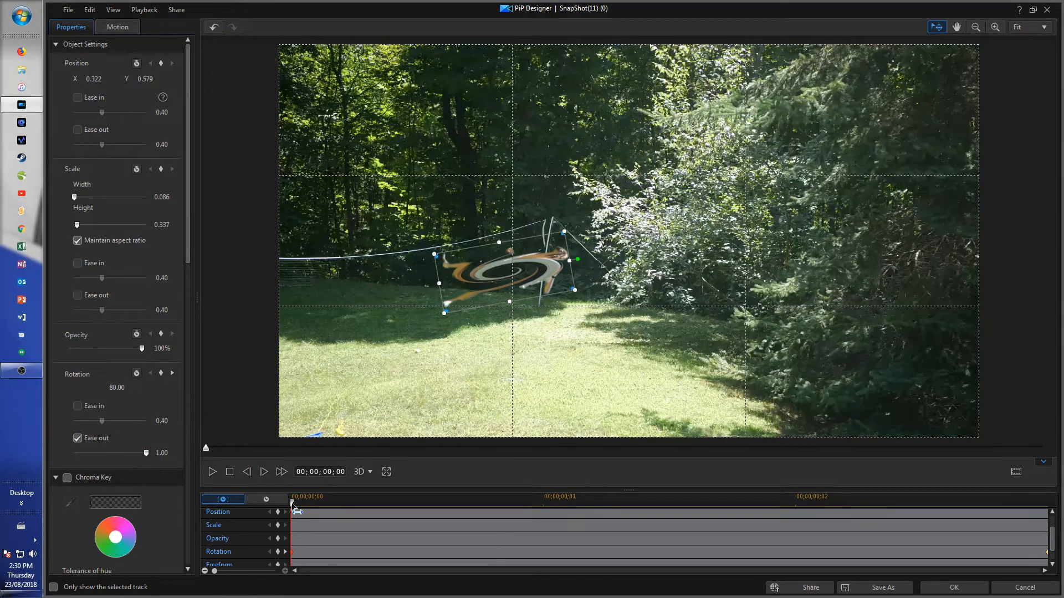
left_click_drag(294, 507, 1046, 502)
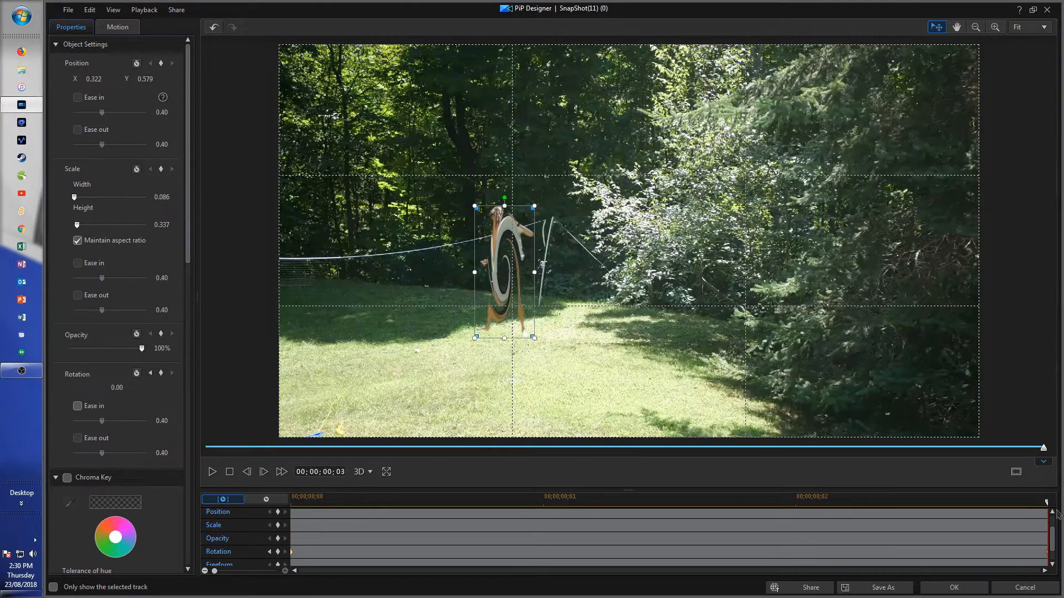
left_click(79, 409)
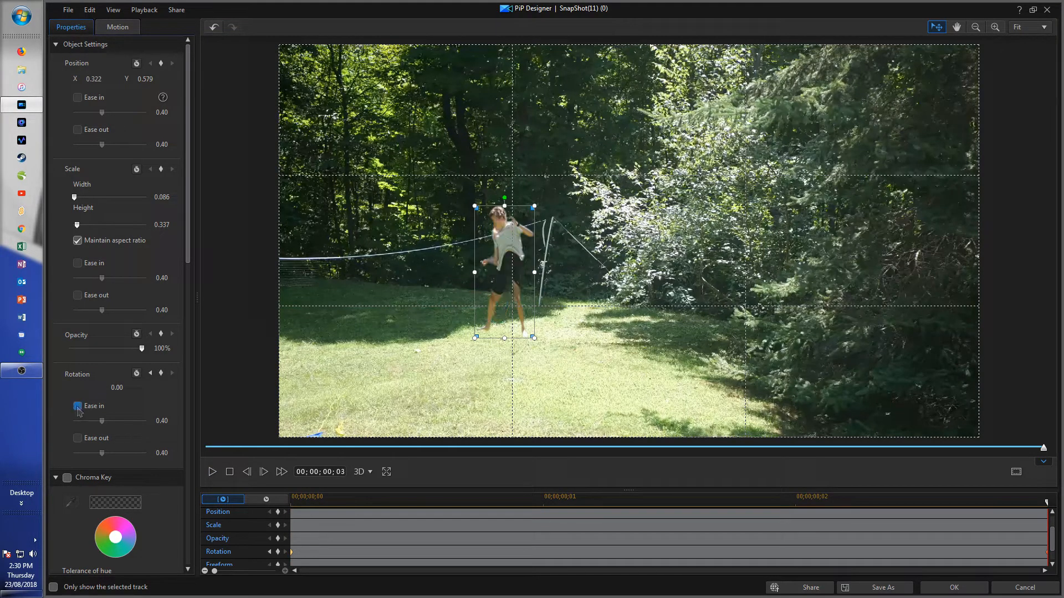
Step: Add scale keyframes for the cutout at the clip's first and last frames
left_click(205, 447)
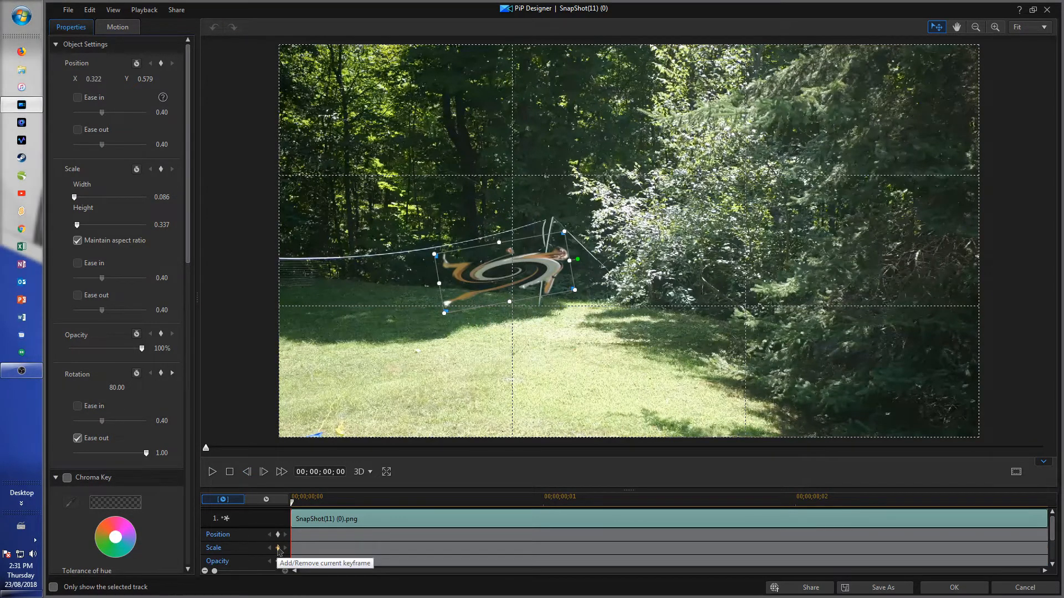
left_click(279, 548)
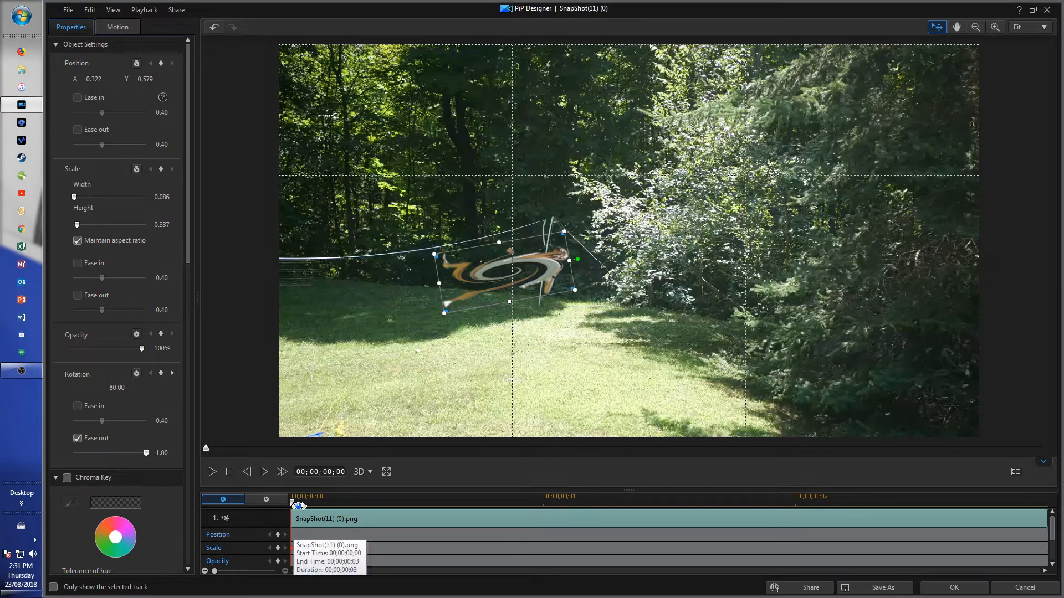
left_click_drag(299, 503, 1062, 531)
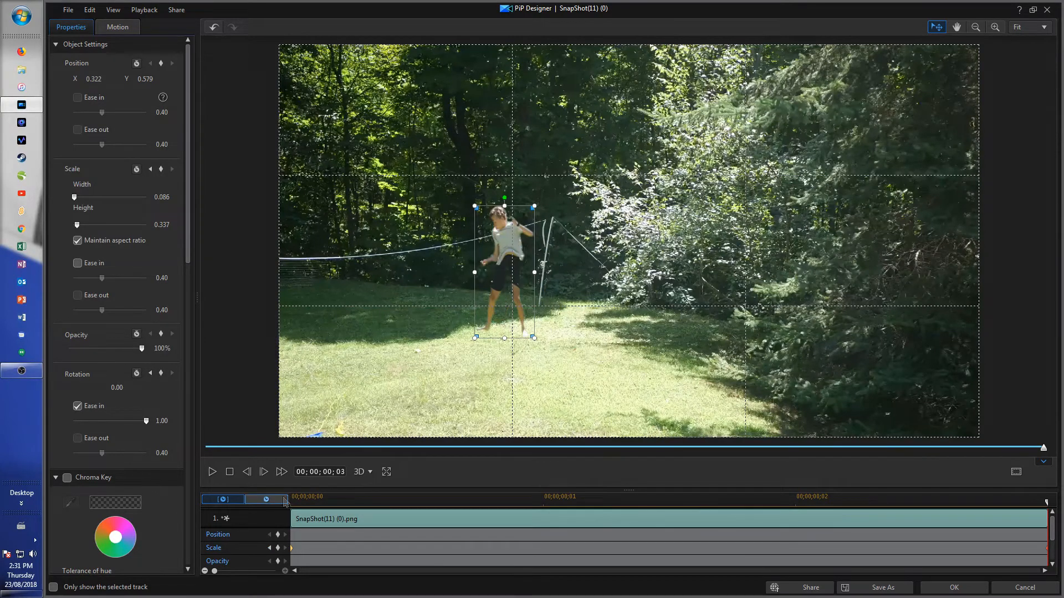
Step: Unlock the aspect ratio, reduce the cutout's height to about 0.092 at the first frame, and accept the PiP Designer changes
left_click(293, 501)
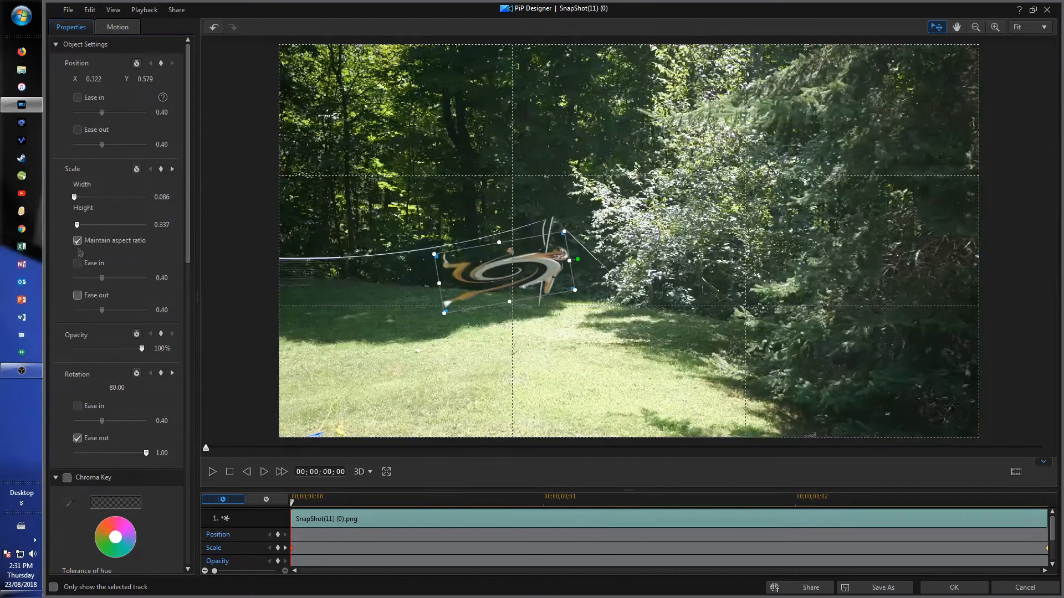
left_click(99, 240)
left_click_drag(77, 224, 74, 225)
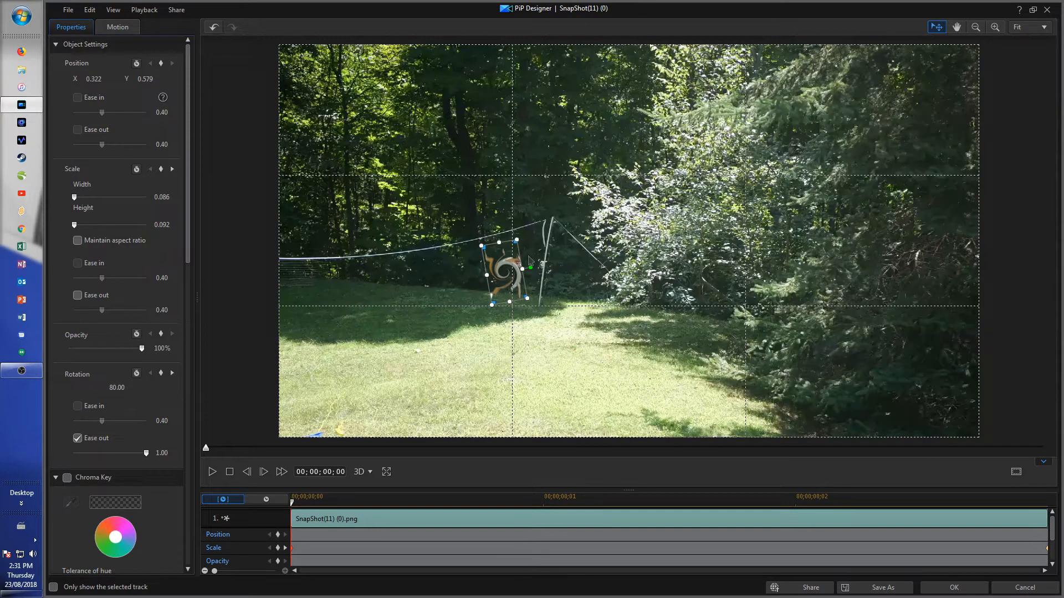
left_click(179, 223)
left_click(179, 223)
left_click(179, 223)
left_click(954, 587)
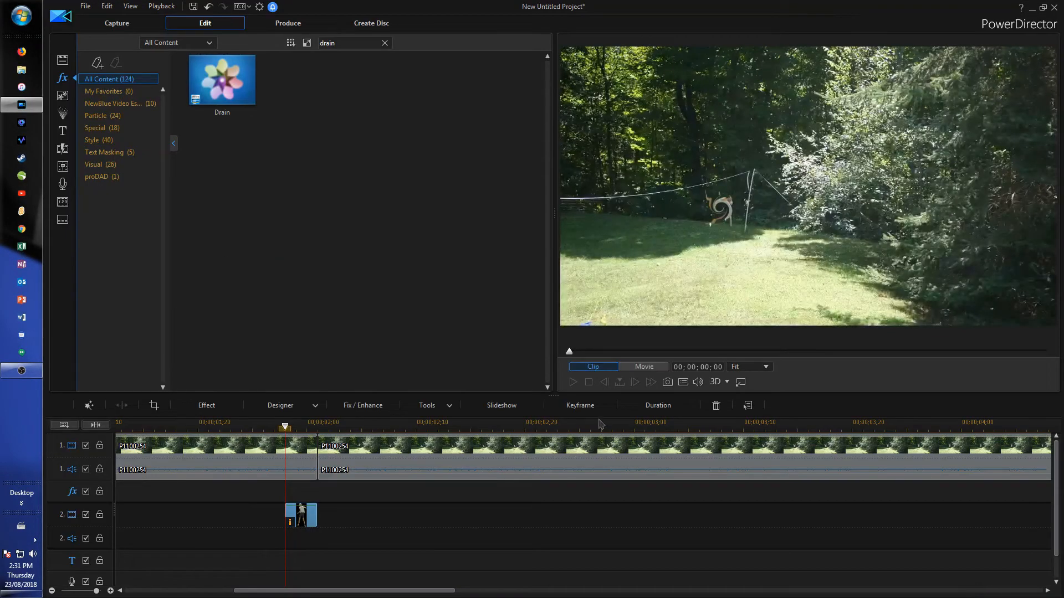
Step: Play the movie from 00;00;01;19 to preview the cutout's appearance, and stop playback after the transition
left_click(573, 381)
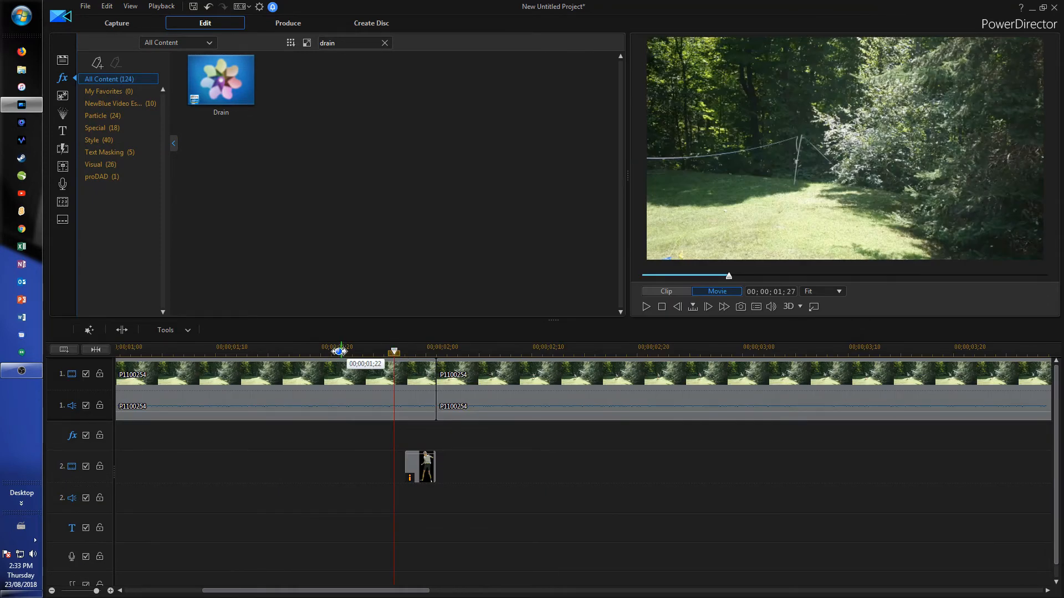
left_click(341, 353)
left_click(310, 352)
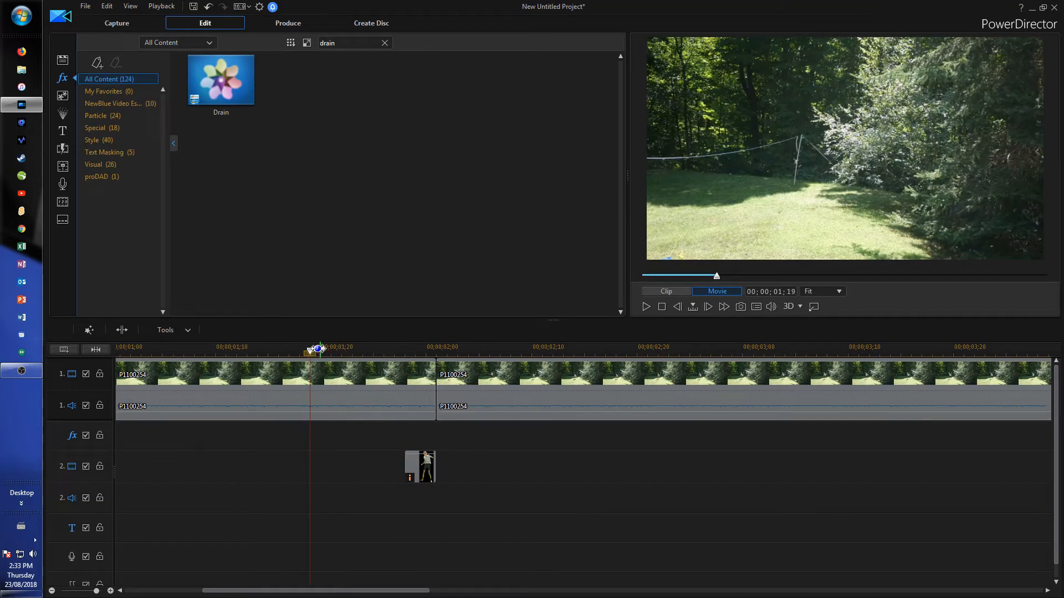
left_click(646, 307)
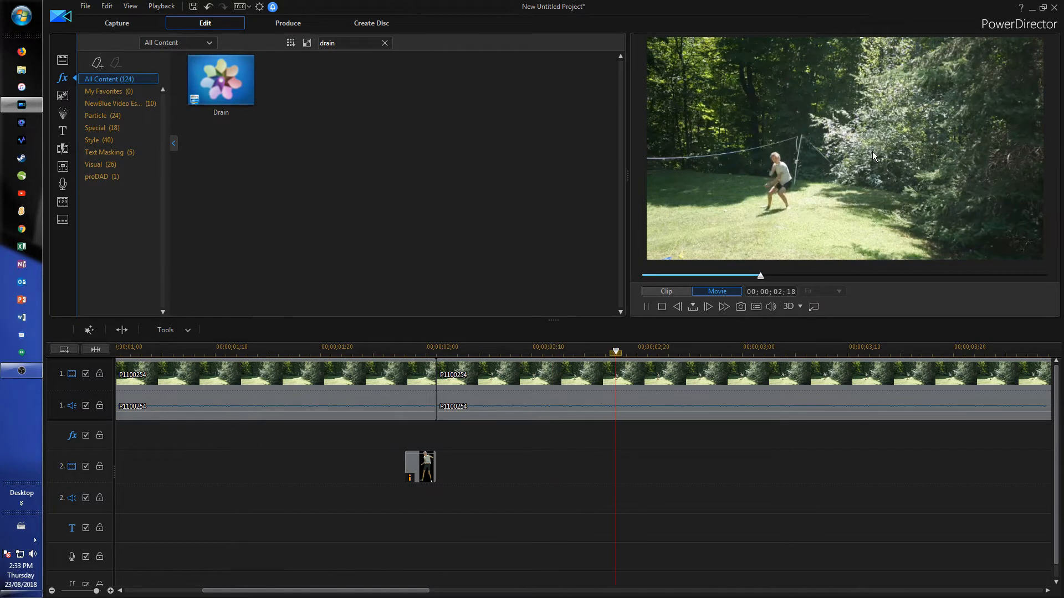
left_click(646, 306)
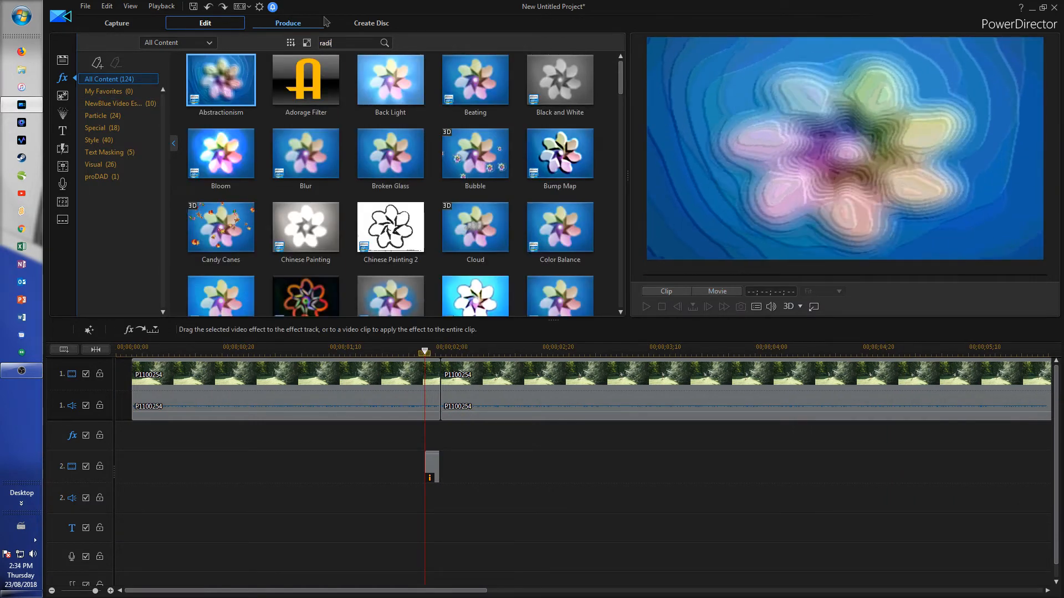
Step: Search the effects library for "radial" and apply Radial Blur to both background clips on track 1
type("l")
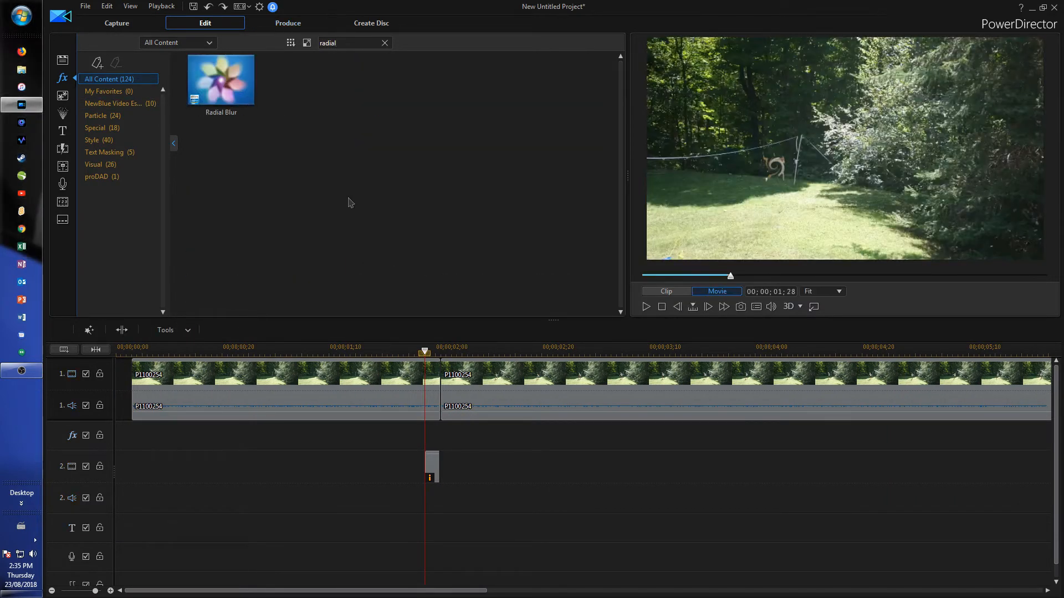
mouse_move(233, 72)
left_mouse_down()
mouse_move(398, 364)
mouse_move(435, 372)
left_mouse_up()
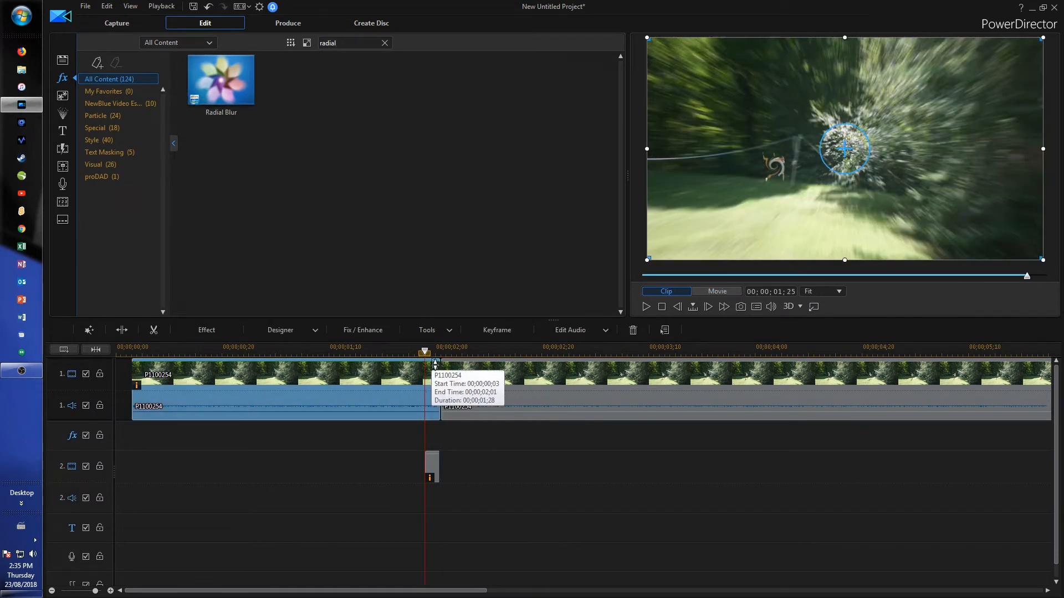
left_click(434, 351)
left_click(430, 350)
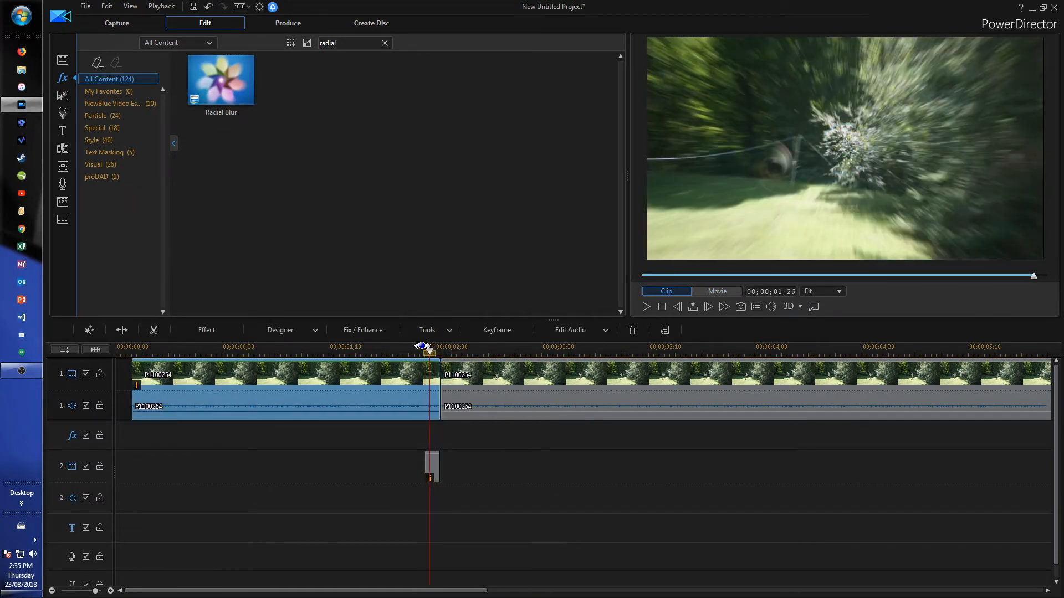
mouse_move(232, 95)
left_mouse_down()
mouse_move(384, 266)
mouse_move(455, 370)
left_mouse_up()
Step: Keyframe the first background clip's Radial Blur degree at 0 where the cutout starts, and raise it at the clip's last frame
left_click(430, 372)
left_click(206, 329)
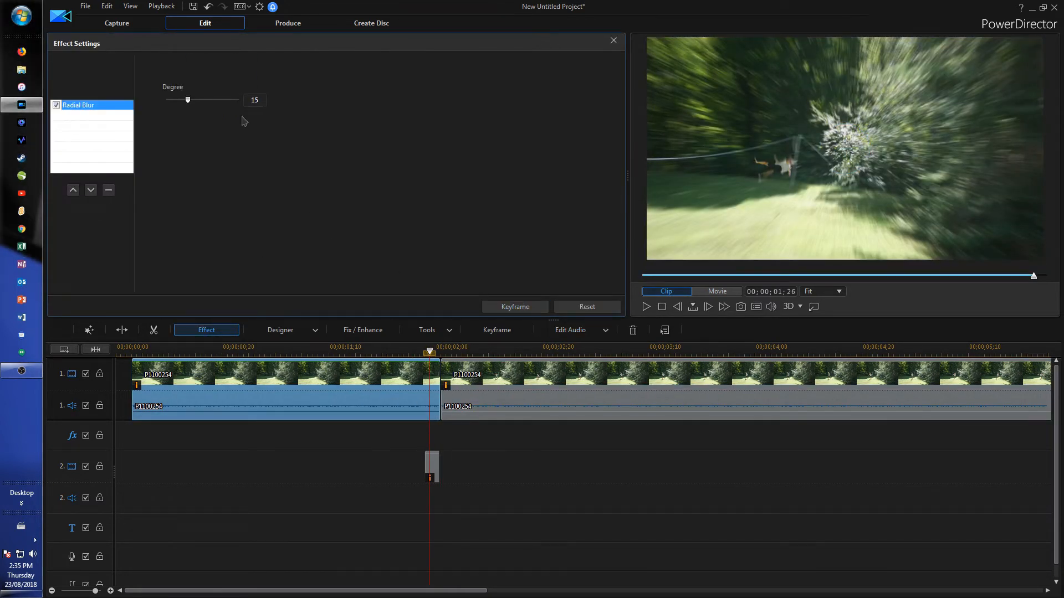
left_click(512, 307)
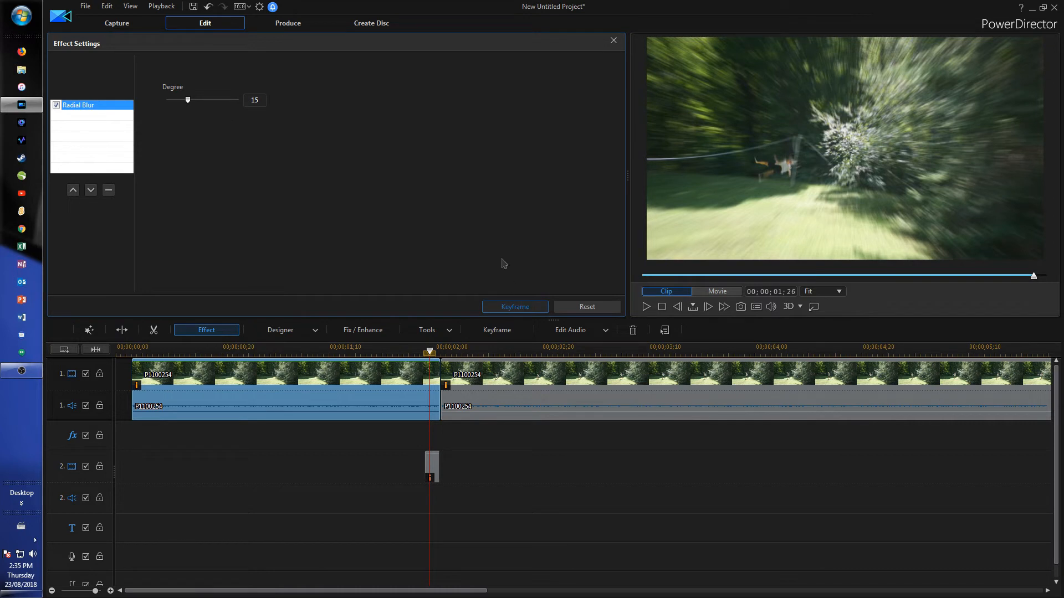
left_click_drag(77, 137, 67, 138)
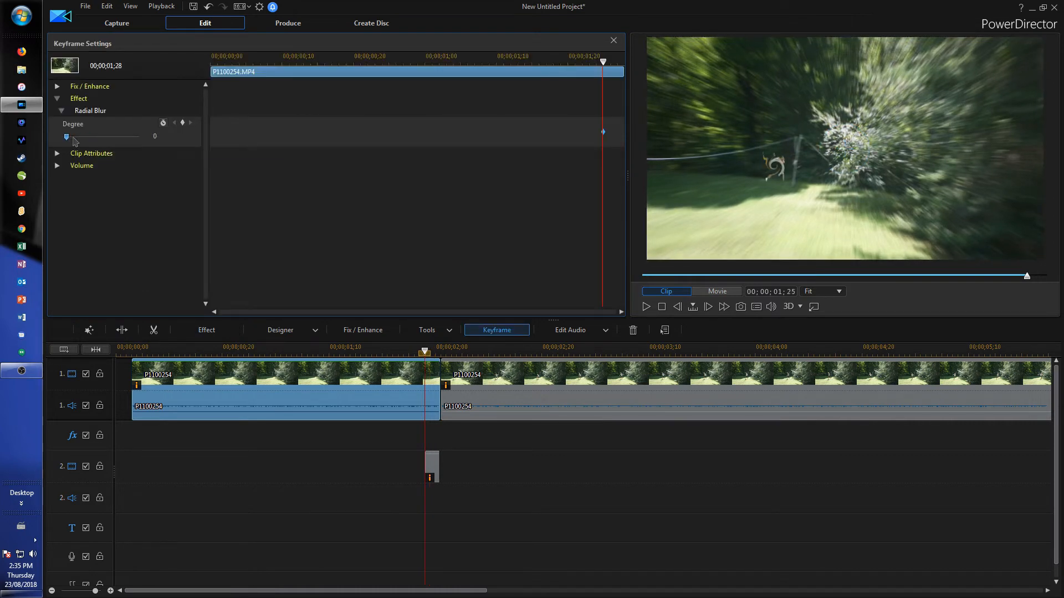
left_click(620, 58)
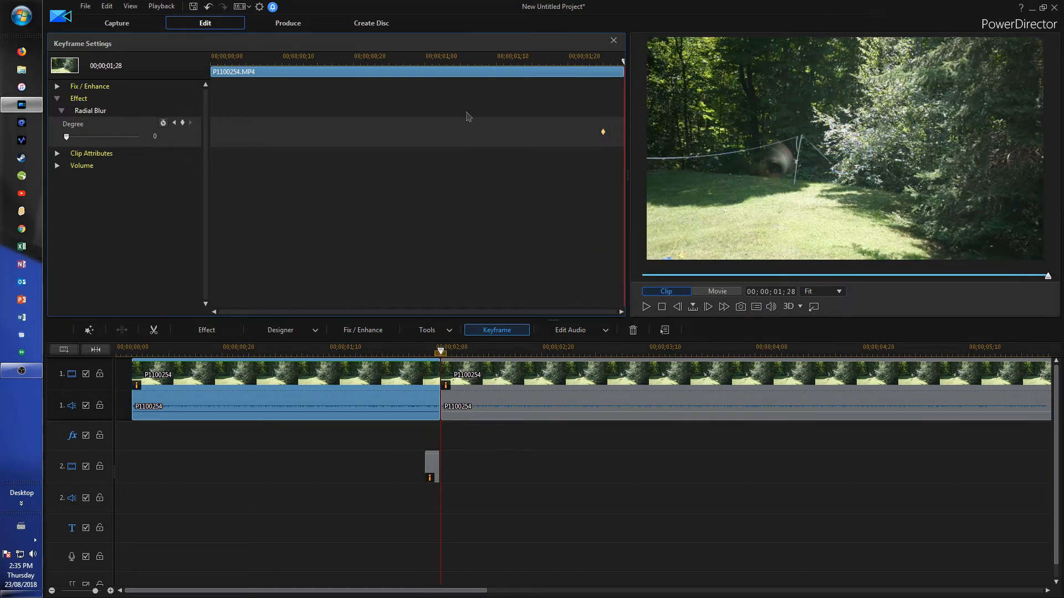
left_click(173, 136)
left_click(173, 137)
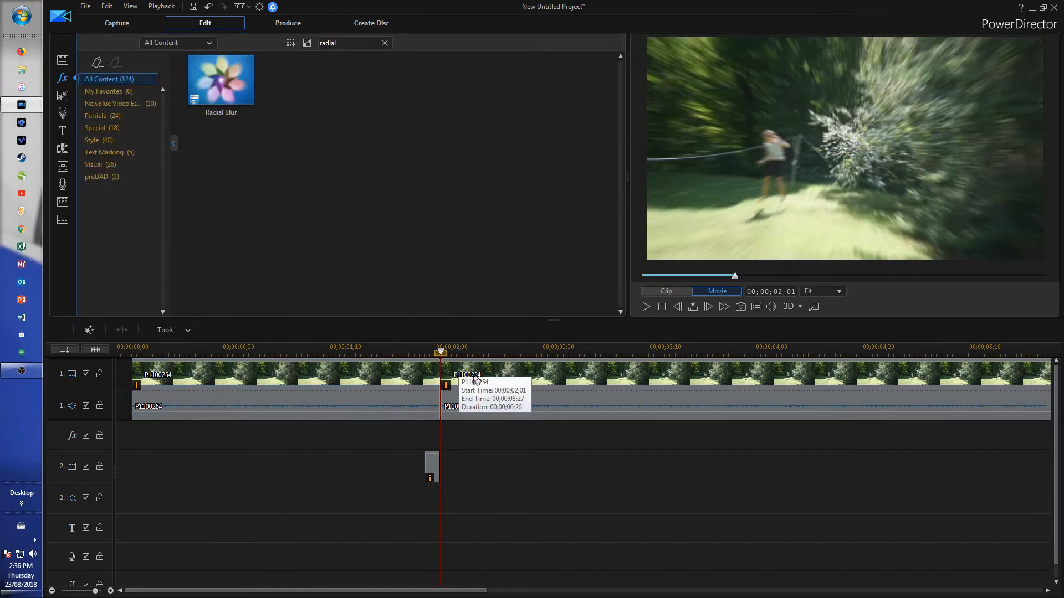
Step: Keyframe the second background clip's Radial Blur degree at 7 on its first frame and 0 at 00;00;00;05
left_click(472, 377)
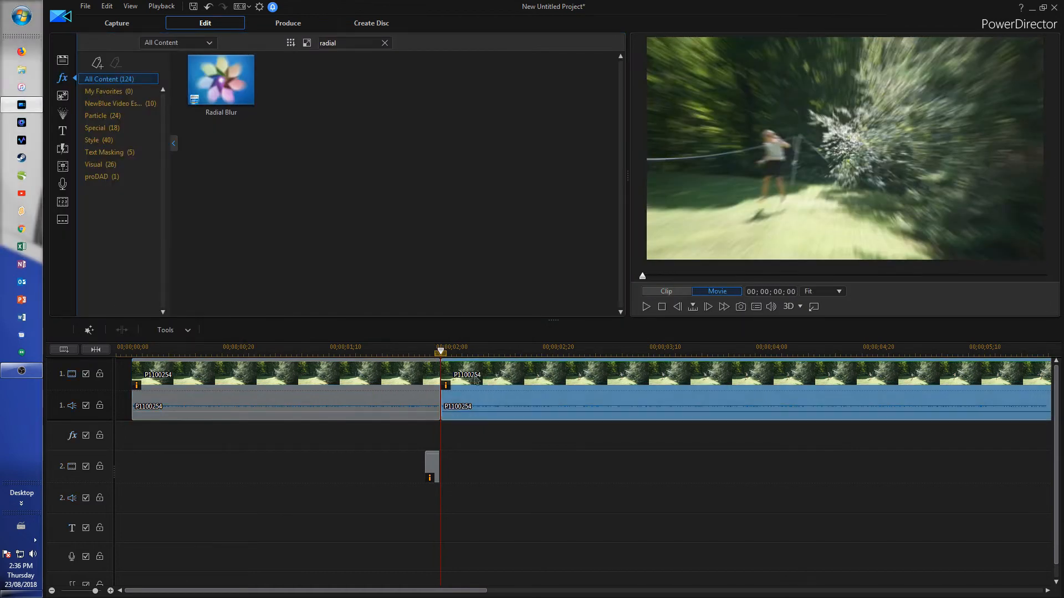
left_click(201, 333)
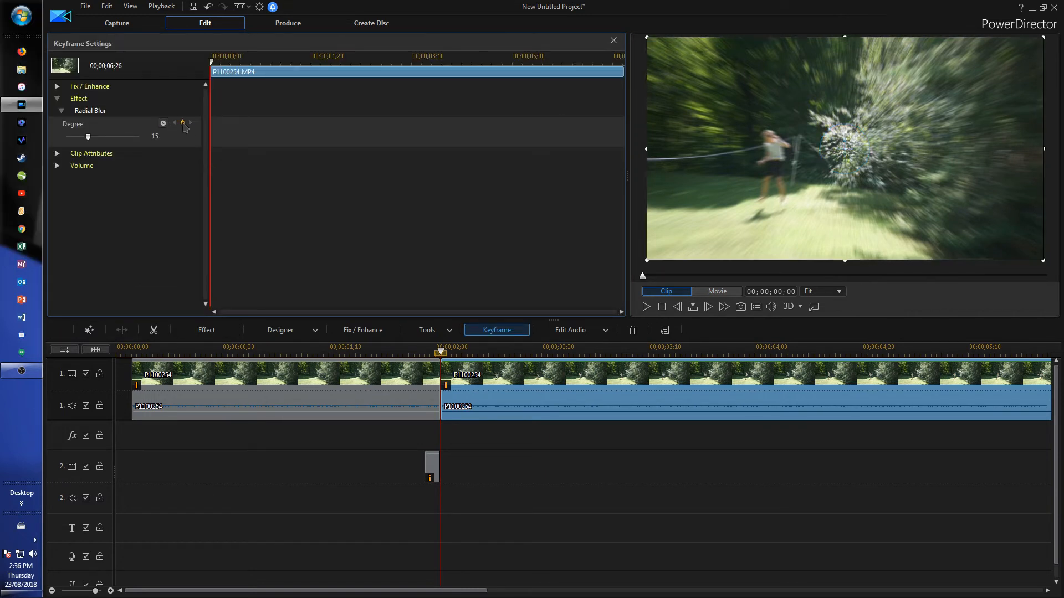
left_click_drag(87, 137, 78, 138)
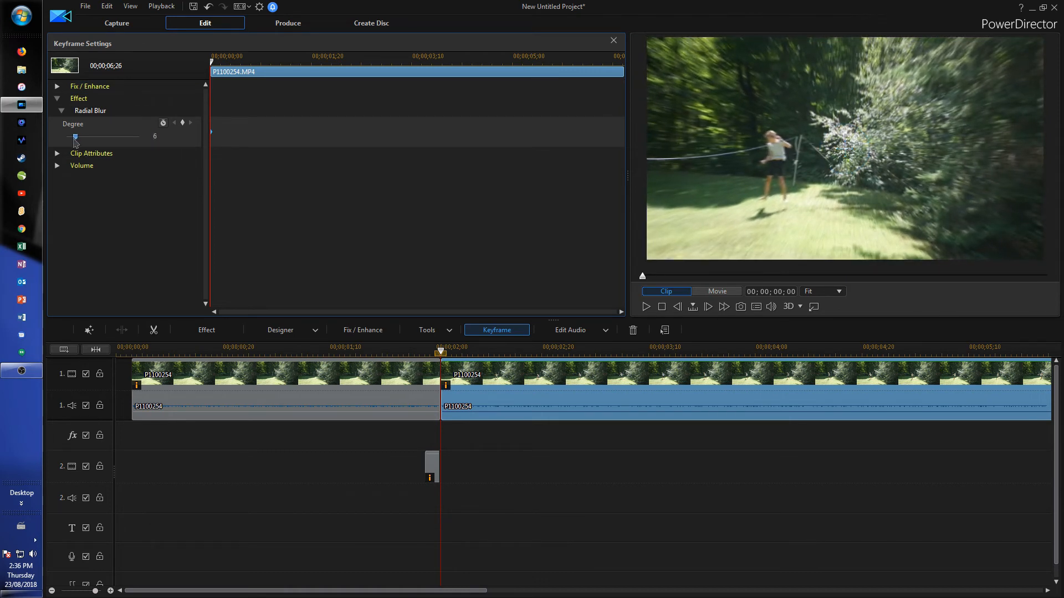
left_click_drag(212, 63, 221, 63)
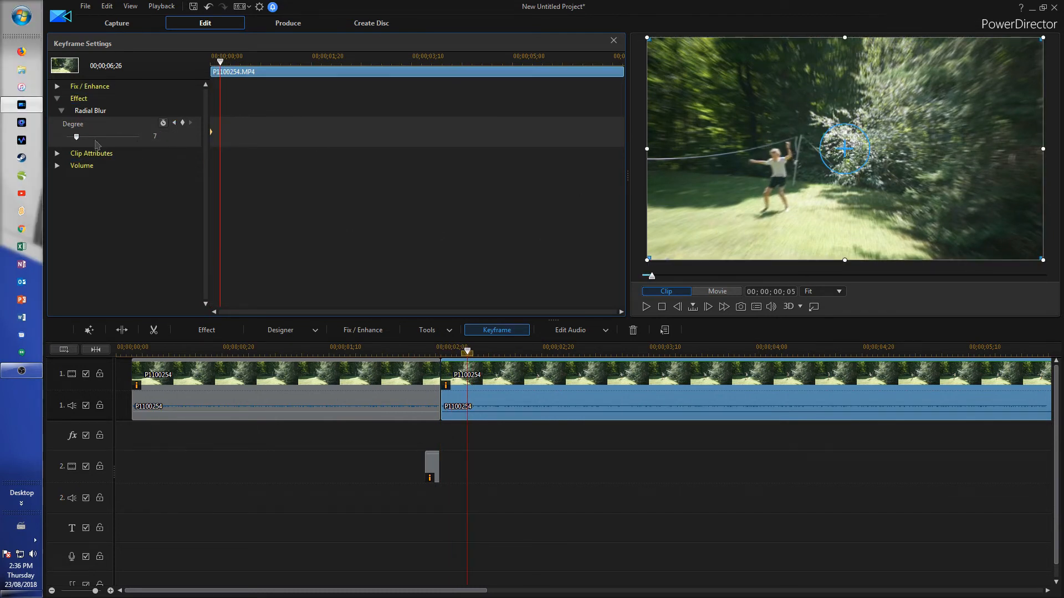
left_click_drag(76, 137, 66, 137)
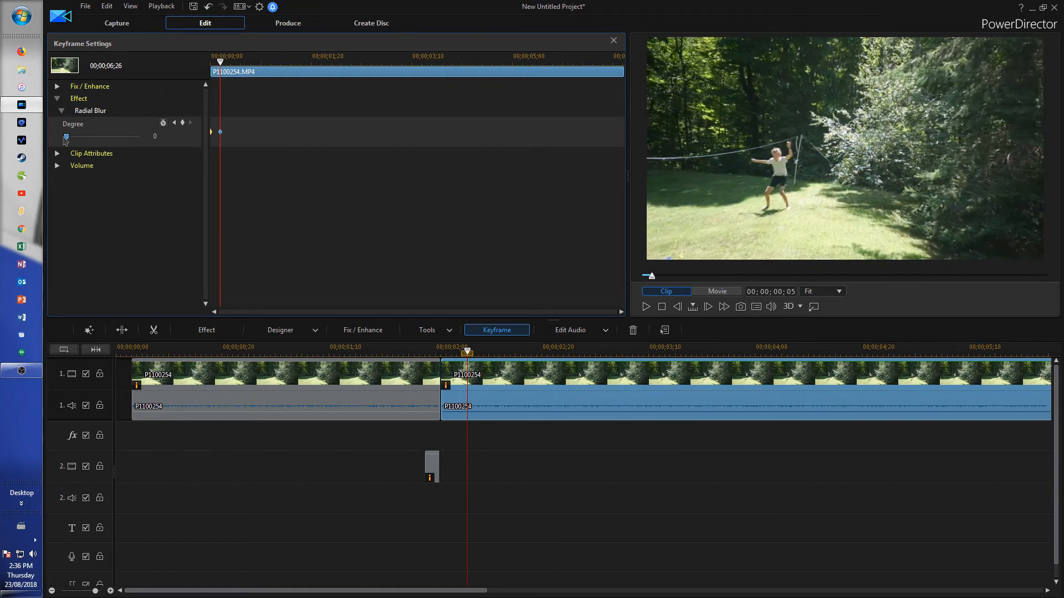
left_click(613, 39)
Step: Play the movie from 00;00;01;09 to preview the radial blur around the cutout's appearance
left_click(323, 350)
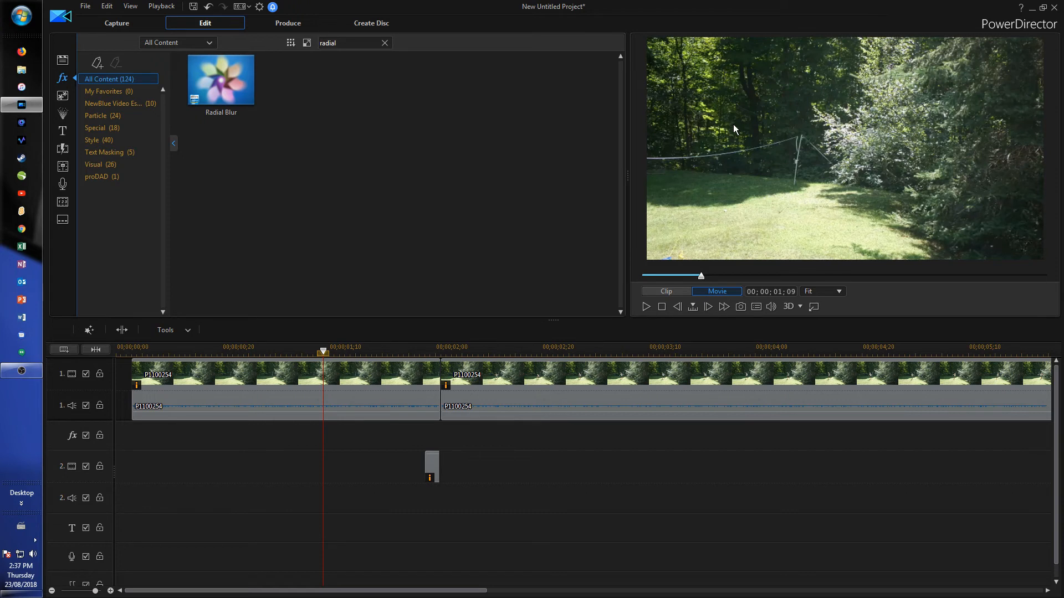
left_click(646, 307)
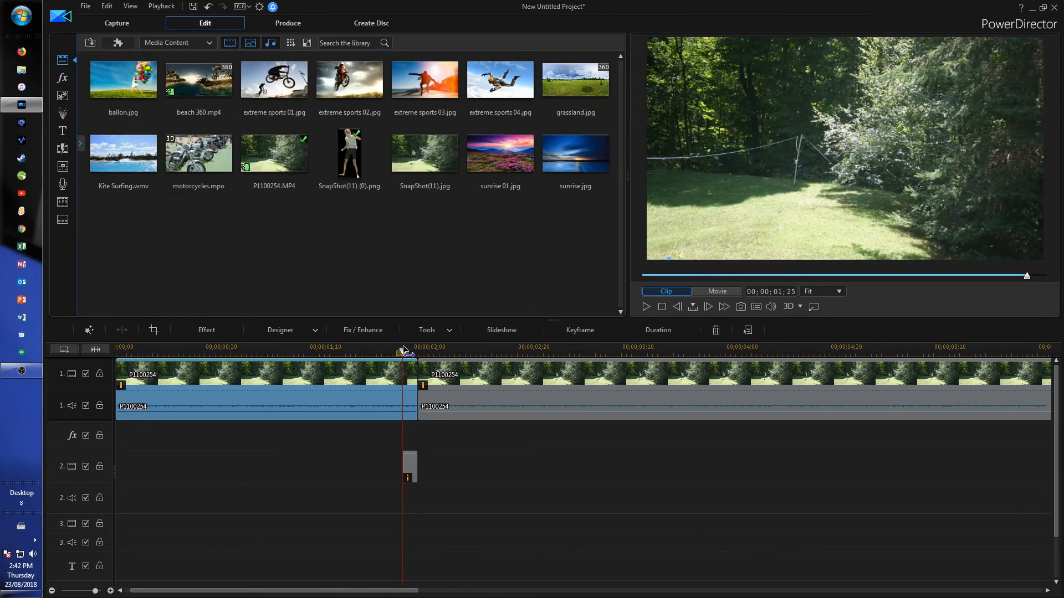
left_click(387, 350)
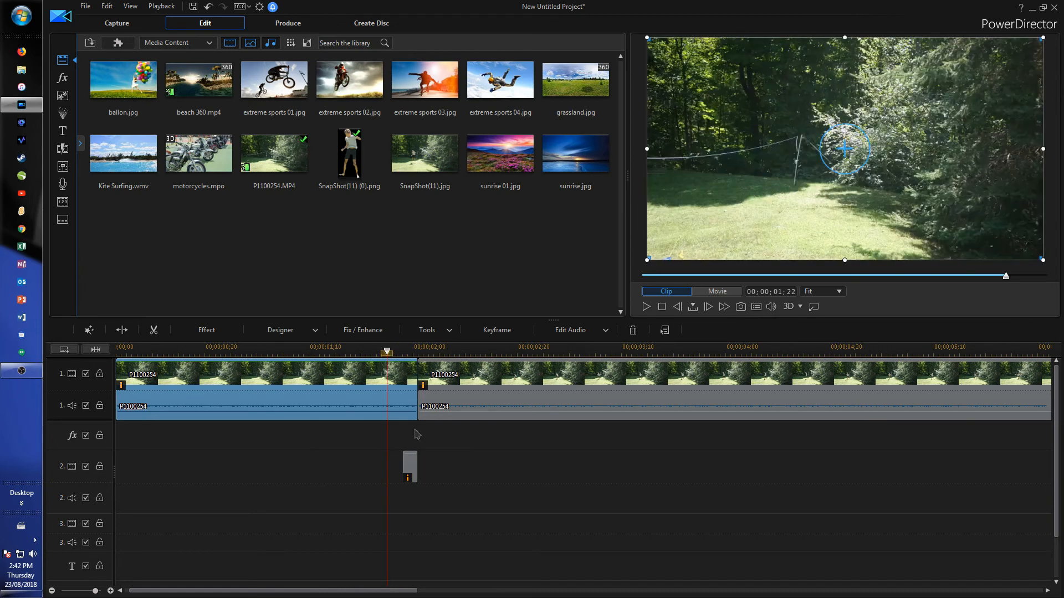
Step: Copy the cutout clip from track 2 and paste it onto track 3 at the same start time
left_click(411, 457)
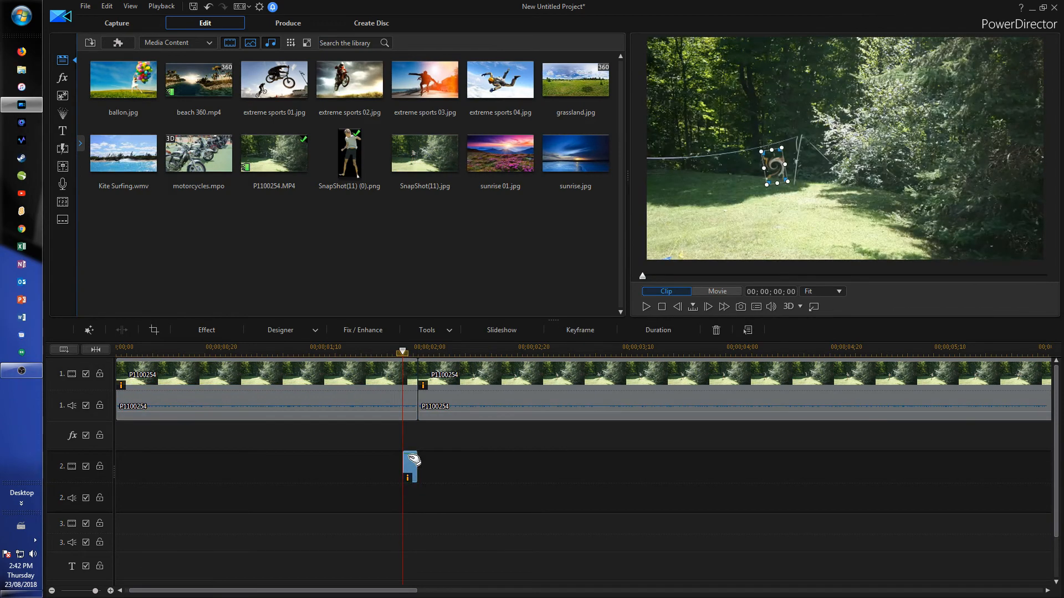
right_click(411, 458)
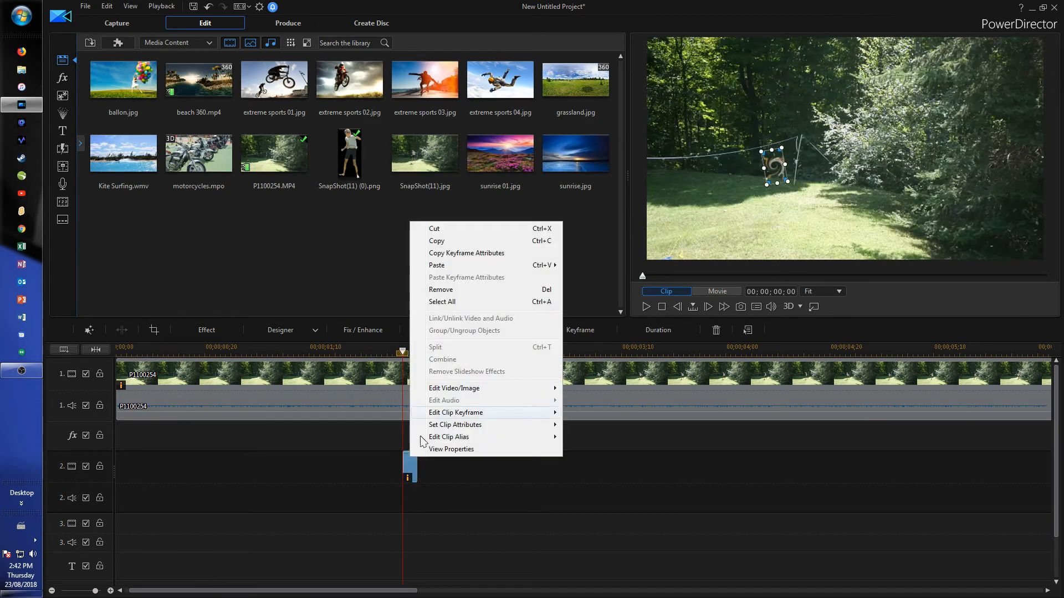
left_click(441, 242)
right_click(409, 527)
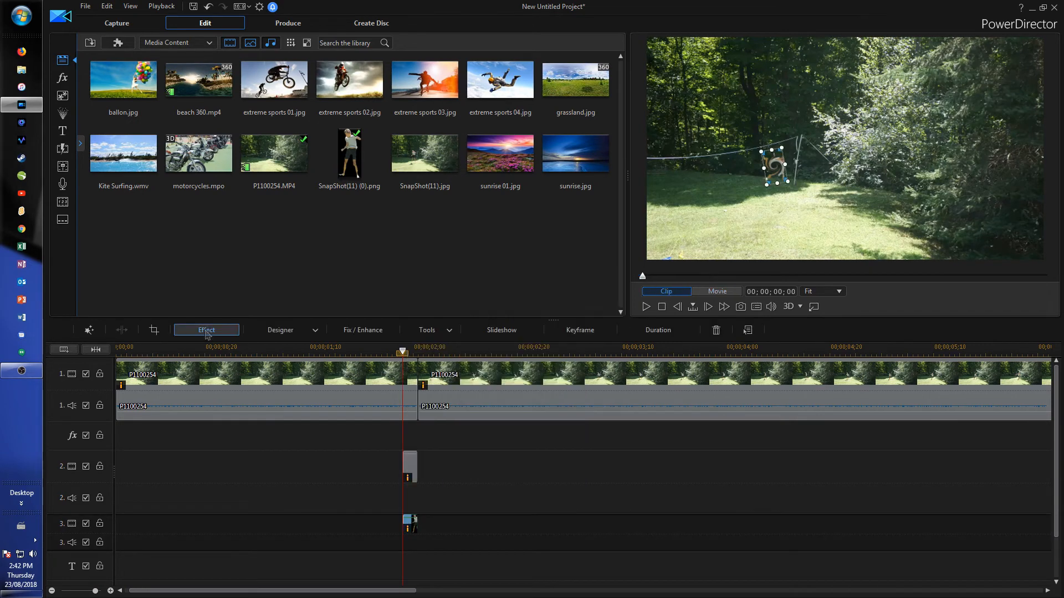
Step: Enable Inverse for the Drain effect at the first frame of the track 3 cutout
left_click(205, 331)
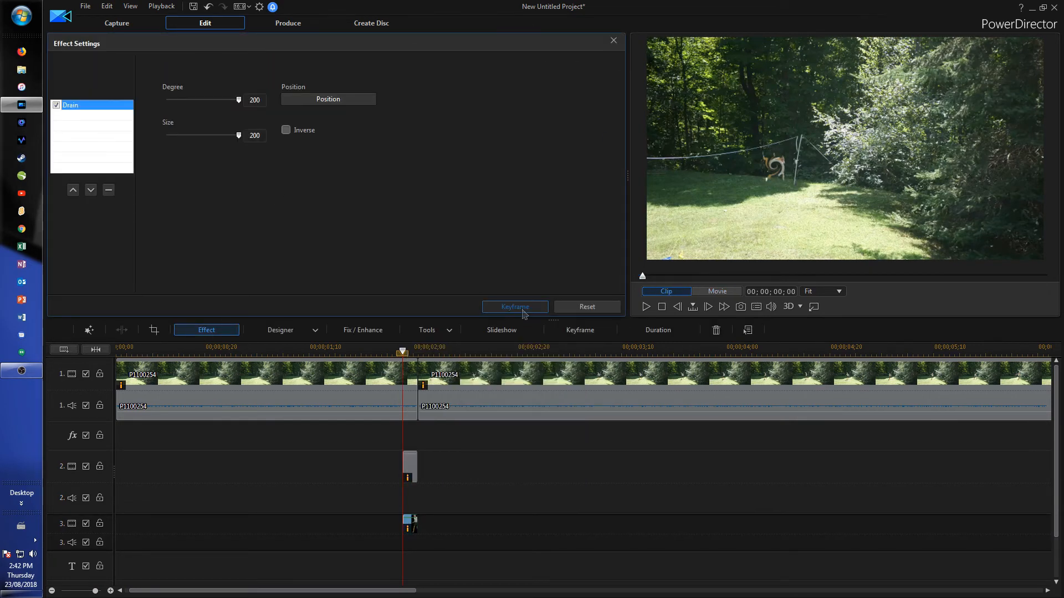
left_click(70, 190)
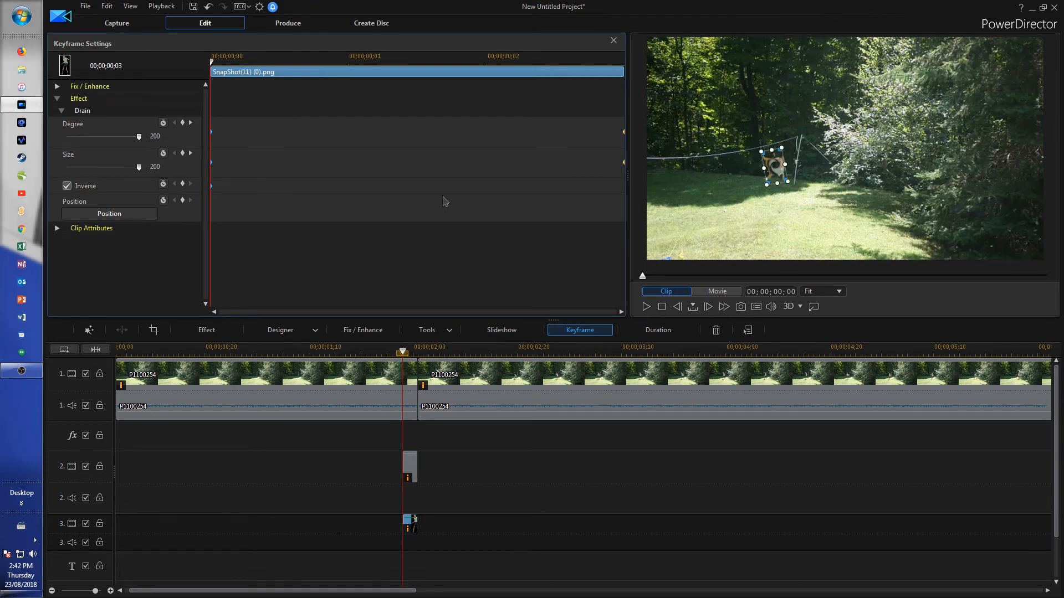
left_click(613, 42)
Step: Replace the track 3 cutout's rotation value at its first frame in PiP Designer
left_click(294, 330)
left_click(302, 345)
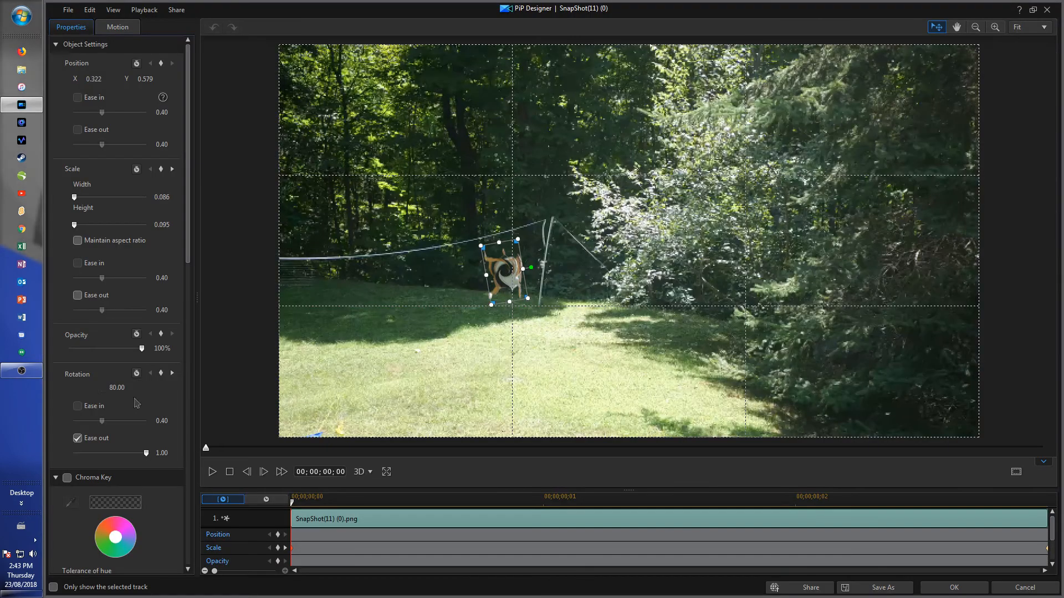
double_click(121, 388)
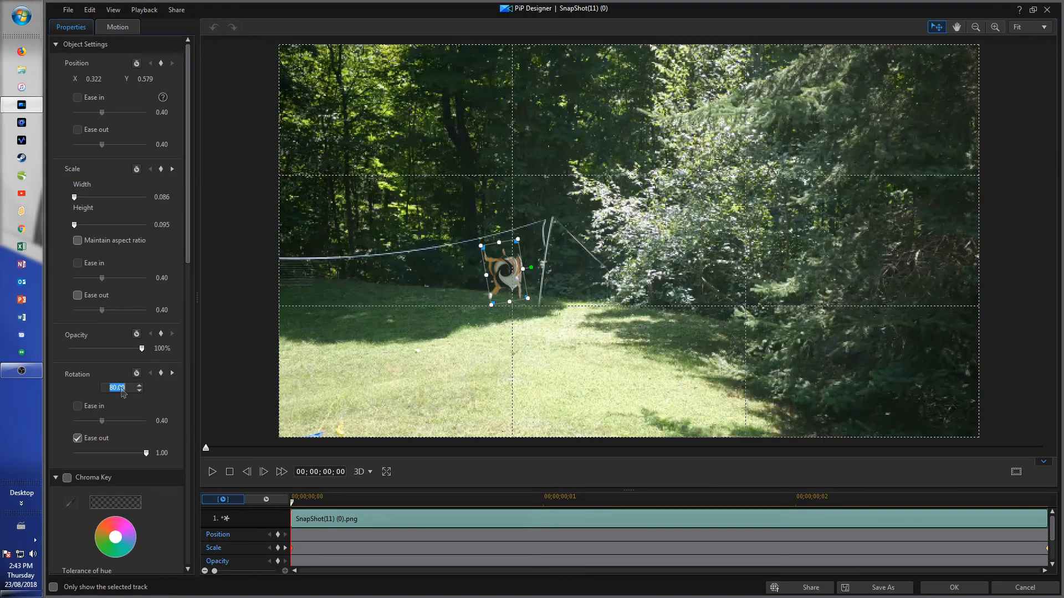
key("BackSpace")
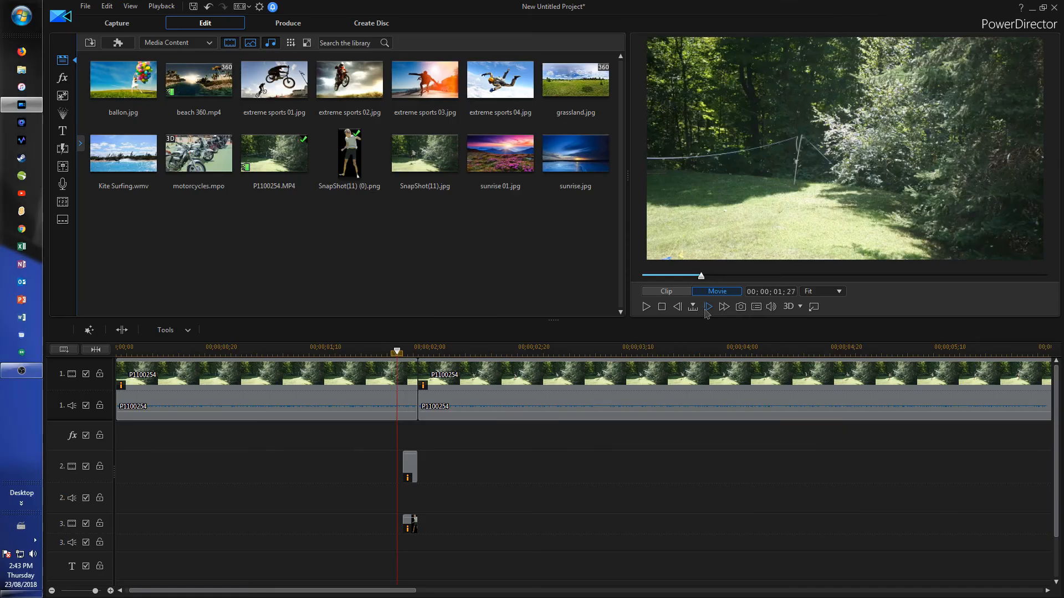
Step: Advance frame by frame from 00;00;01;27 to 00;00;02;02 to examine the combined cutout animation
left_click(707, 311)
left_click(707, 312)
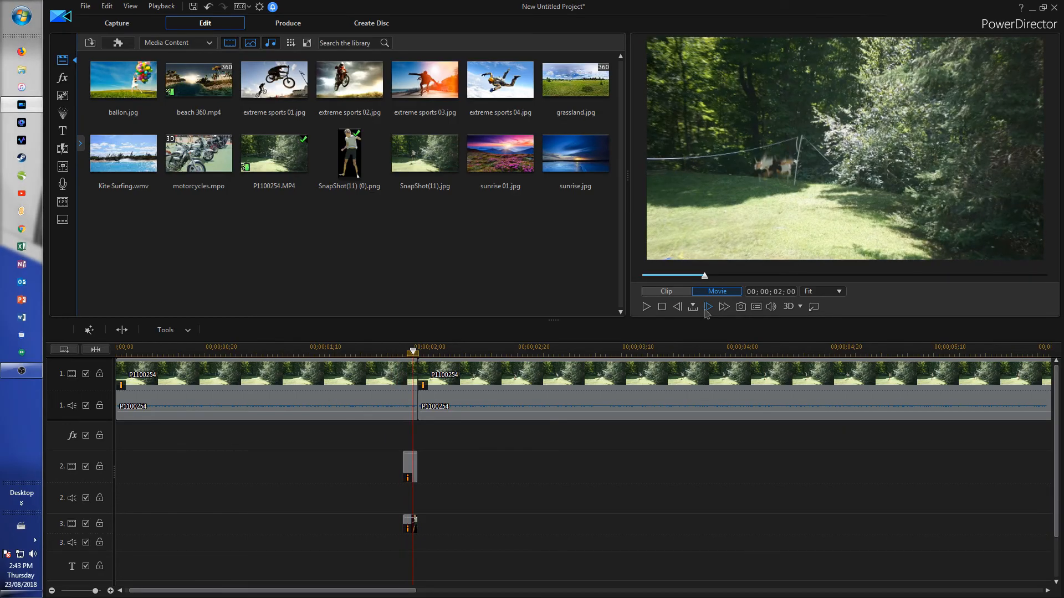
left_click(707, 312)
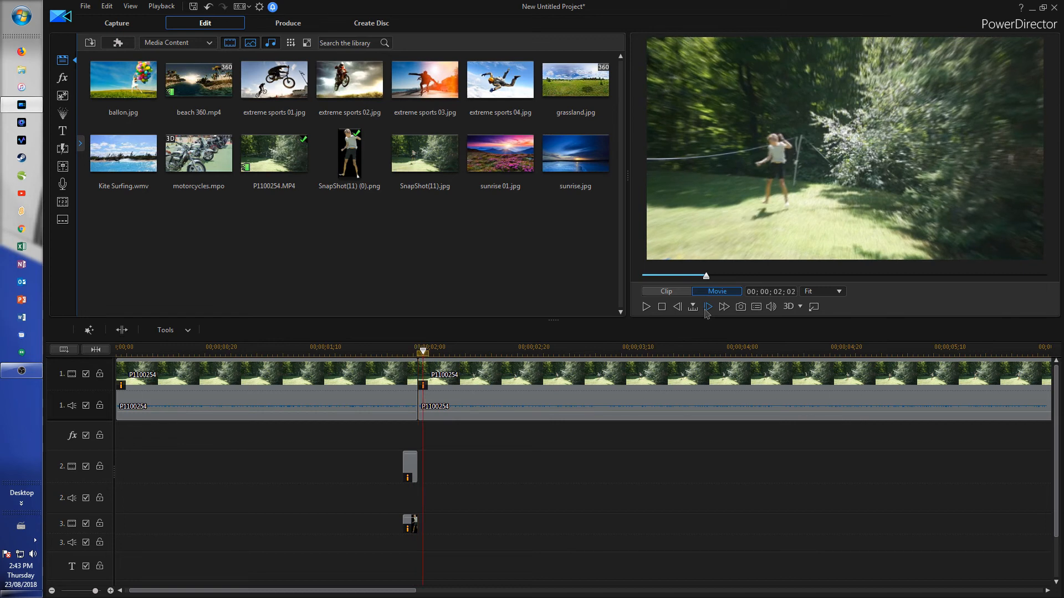